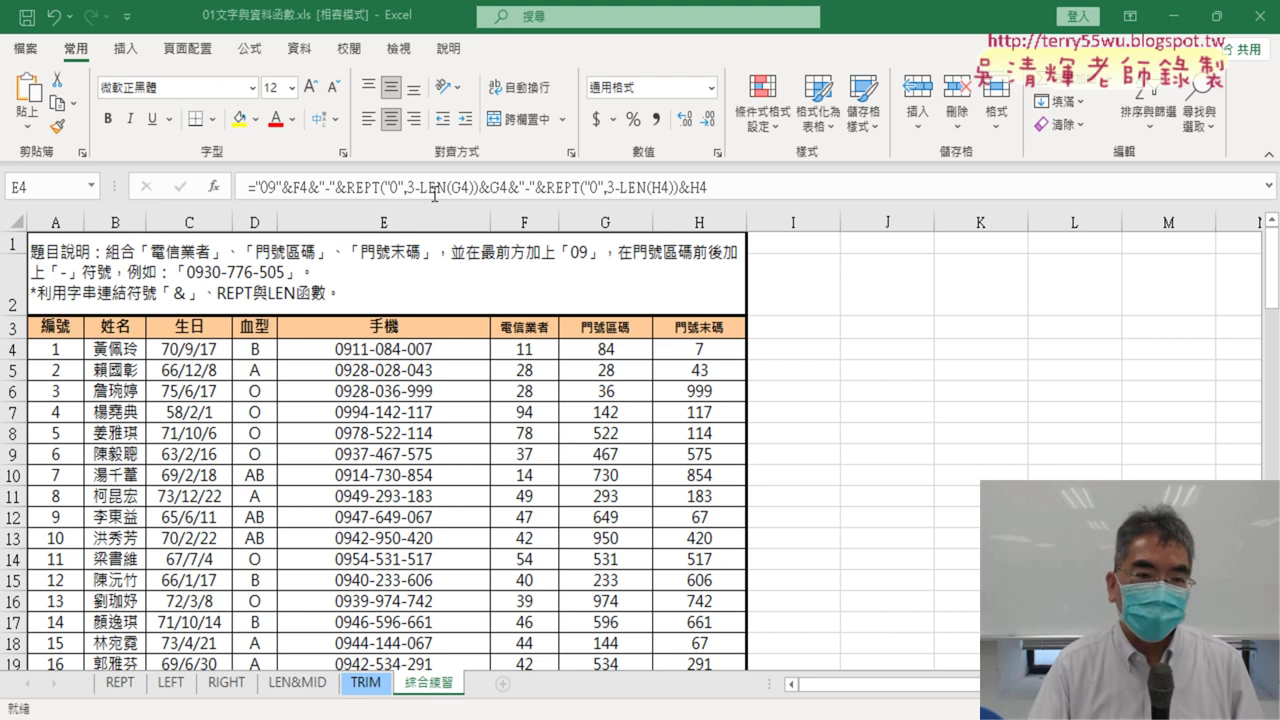
Switch to the 綜合練習 sheet, whose 手機 column builds padded, hyphenated phone numbers.
{"action": "left_click", "coordinate": [437, 690]}
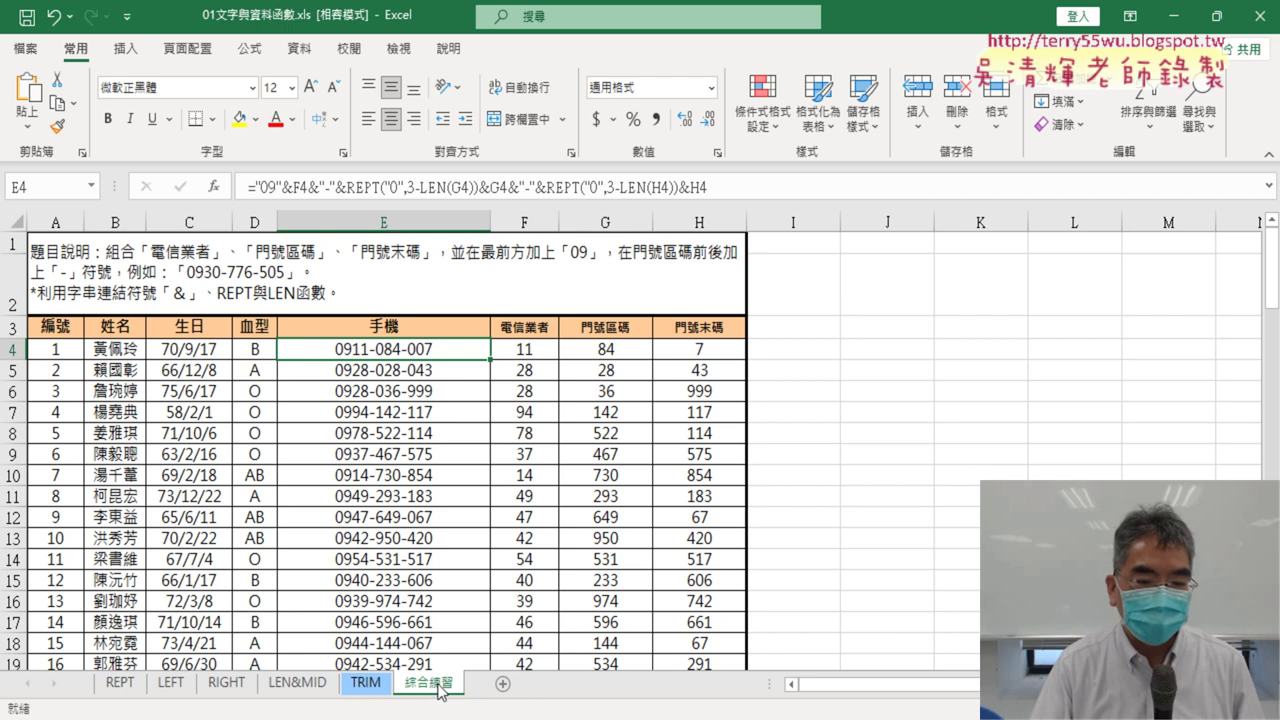
Duplicate the 綜合練習 sheet twice, producing 綜合練習 (2) and 綜合練習 (3).
{"action": "left_click_drag", "start_coordinate": [443, 690], "coordinate": [493, 685]}
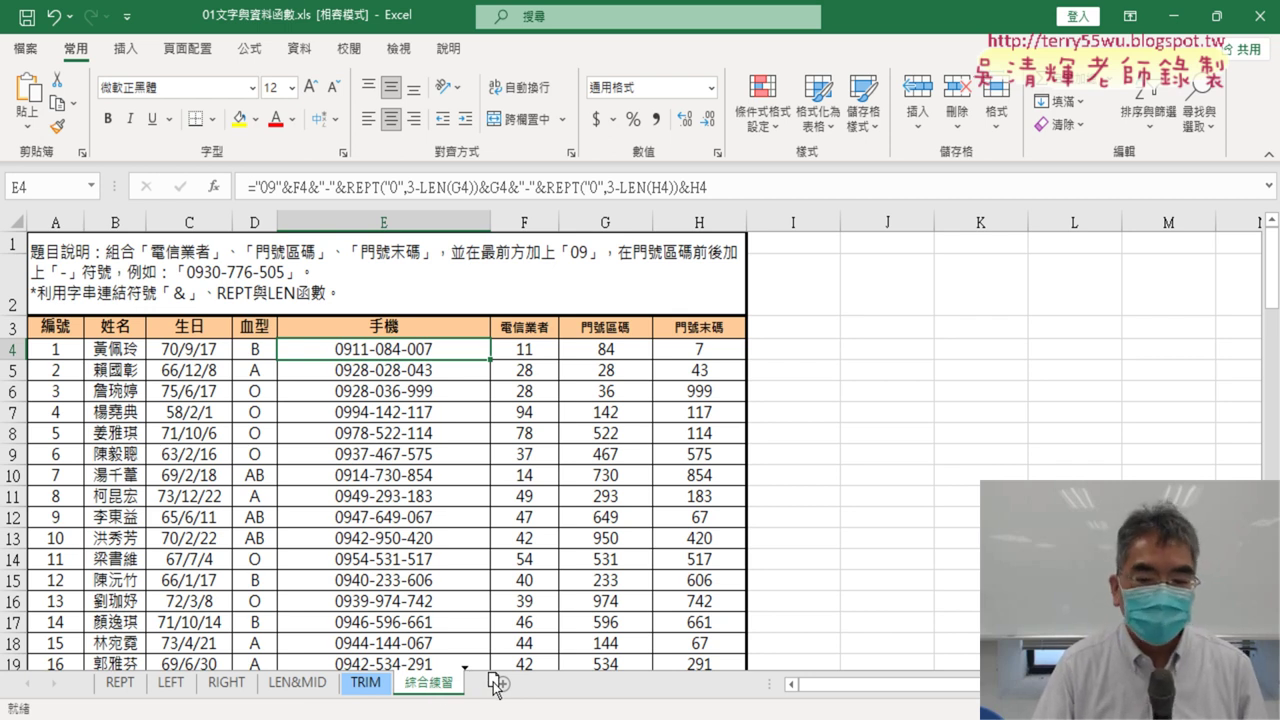
{"action": "mouse_move", "coordinate": [493, 685]}
{"action": "left_mouse_down"}
{"action": "mouse_move", "coordinate": [548, 686]}
{"action": "mouse_move", "coordinate": [487, 672]}
{"action": "left_mouse_up"}
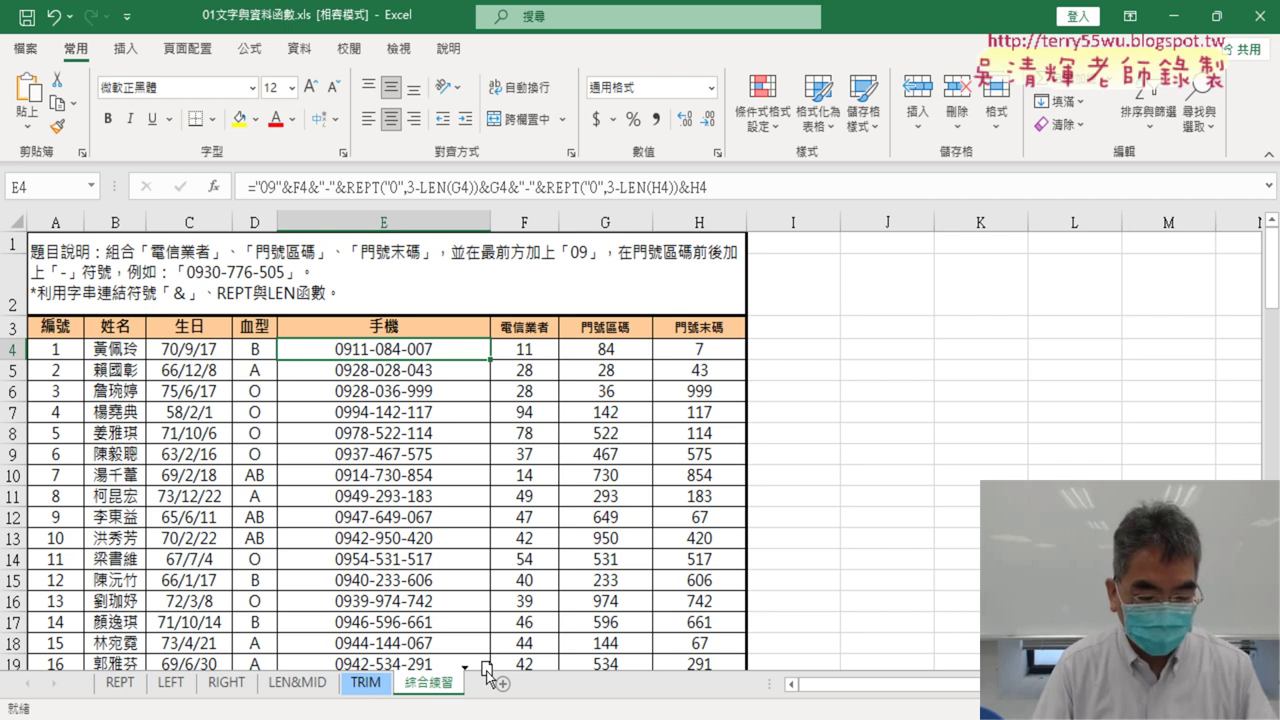
{"action": "left_click_drag", "start_coordinate": [487, 672], "coordinate": [596, 684], "text": "ctrl"}
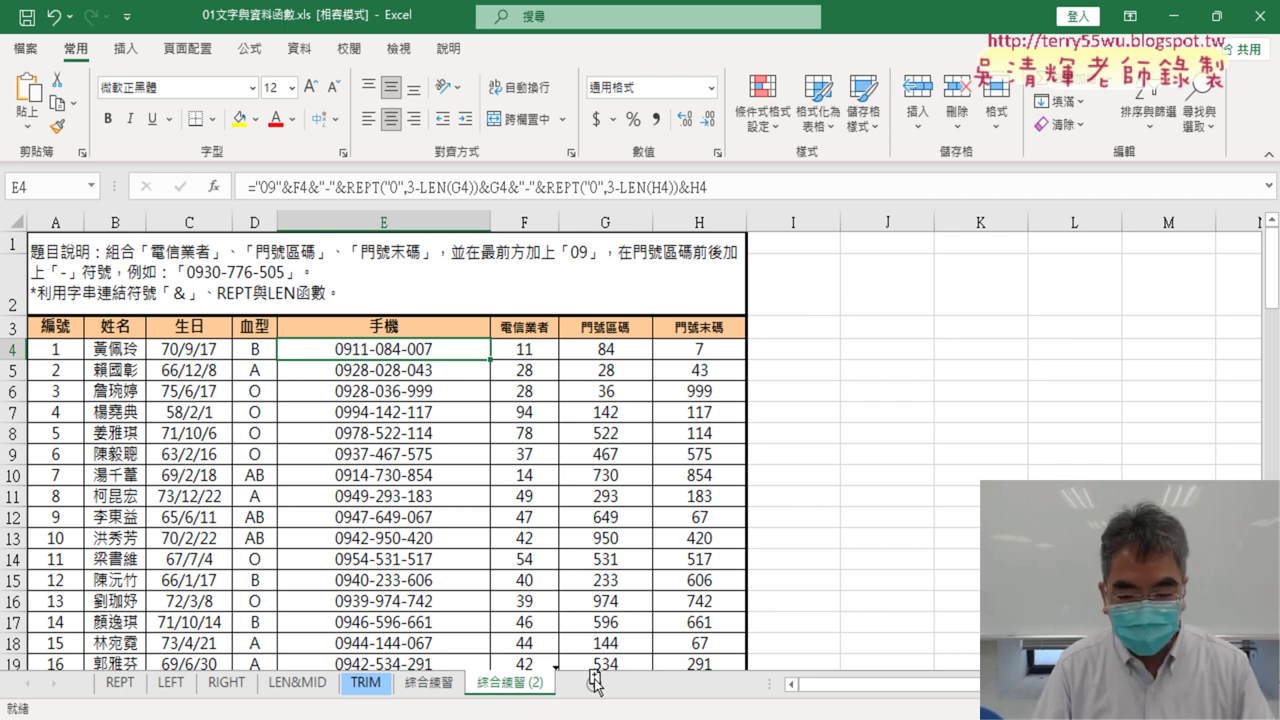
{"action": "left_click_drag", "start_coordinate": [595, 684], "coordinate": [597, 687]}
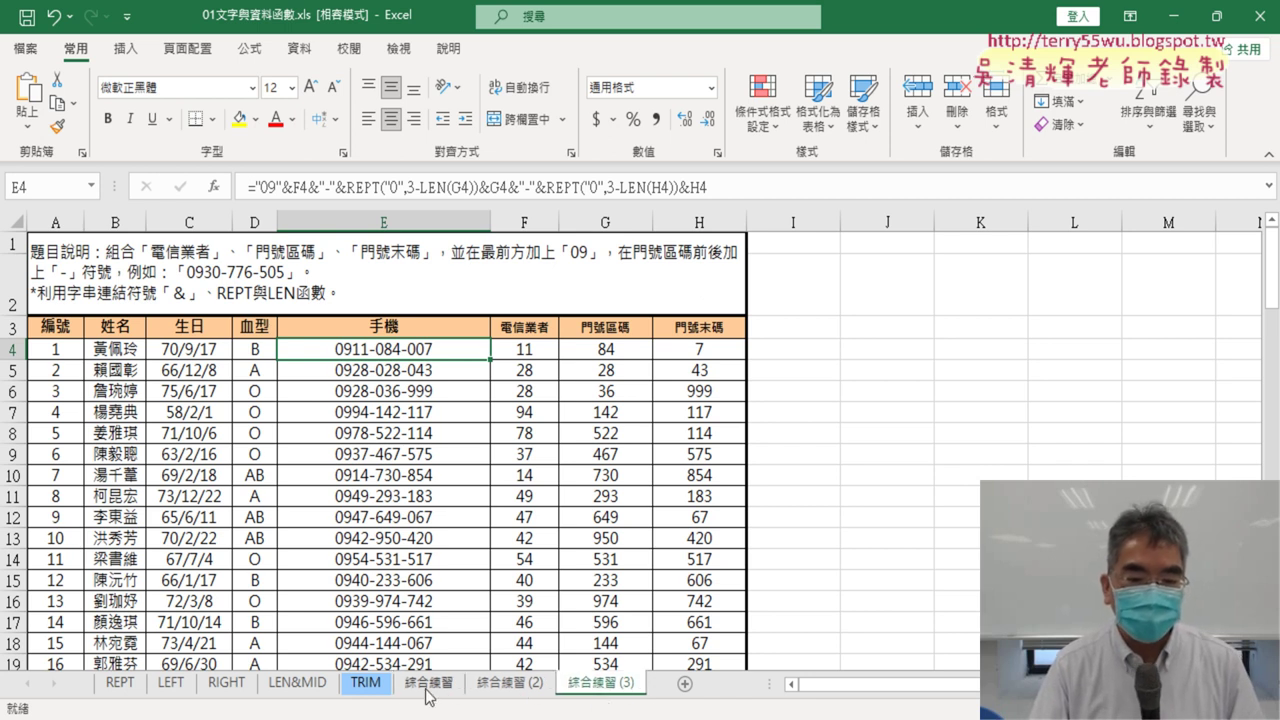
Delete the 綜合練習 (3) sheet and move to the 綜合練習 (2) copy.
{"action": "left_click", "coordinate": [427, 688]}
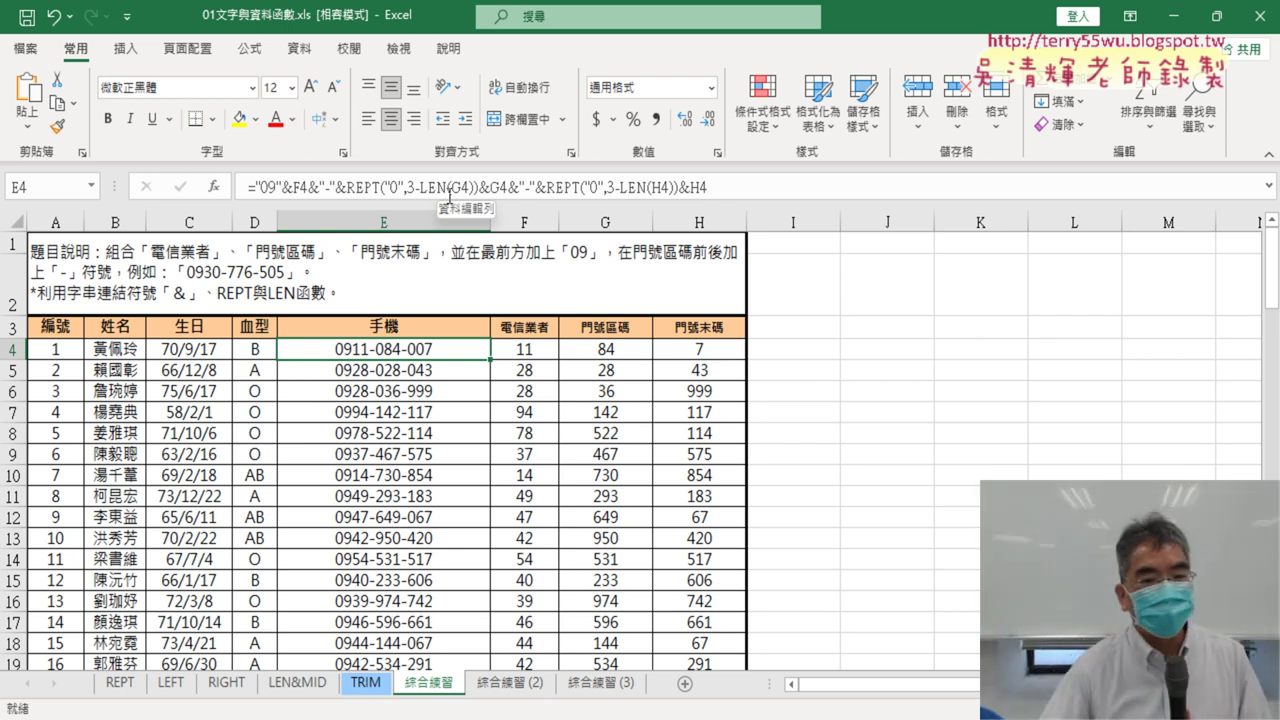
{"action": "left_click", "coordinate": [604, 686]}
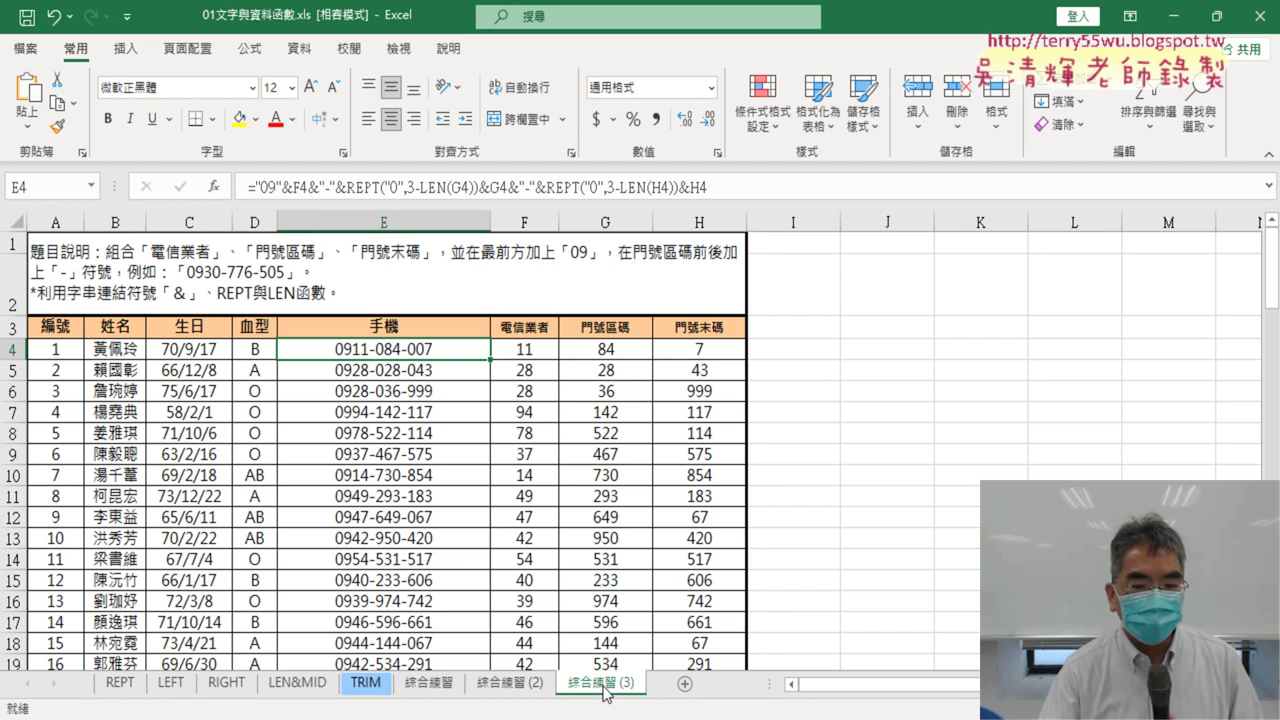
{"action": "right_click", "coordinate": [604, 688]}
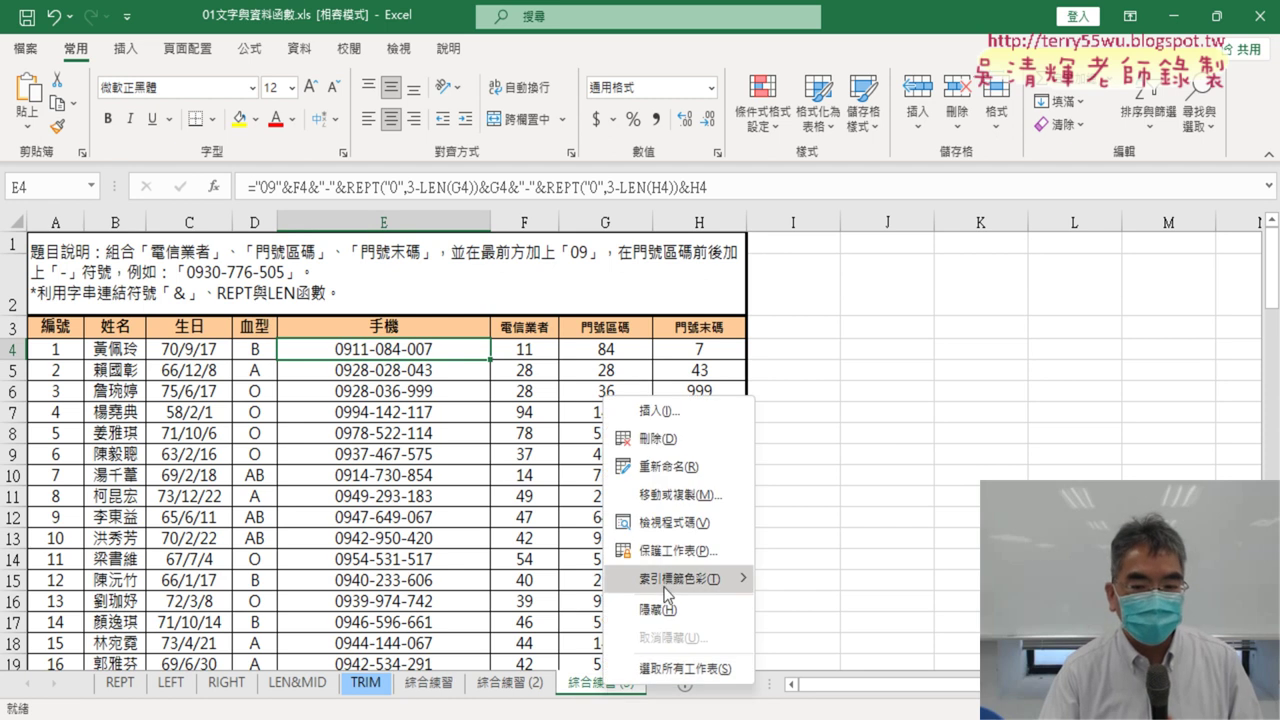
{"action": "left_click", "coordinate": [690, 432]}
{"action": "left_click", "coordinate": [598, 428]}
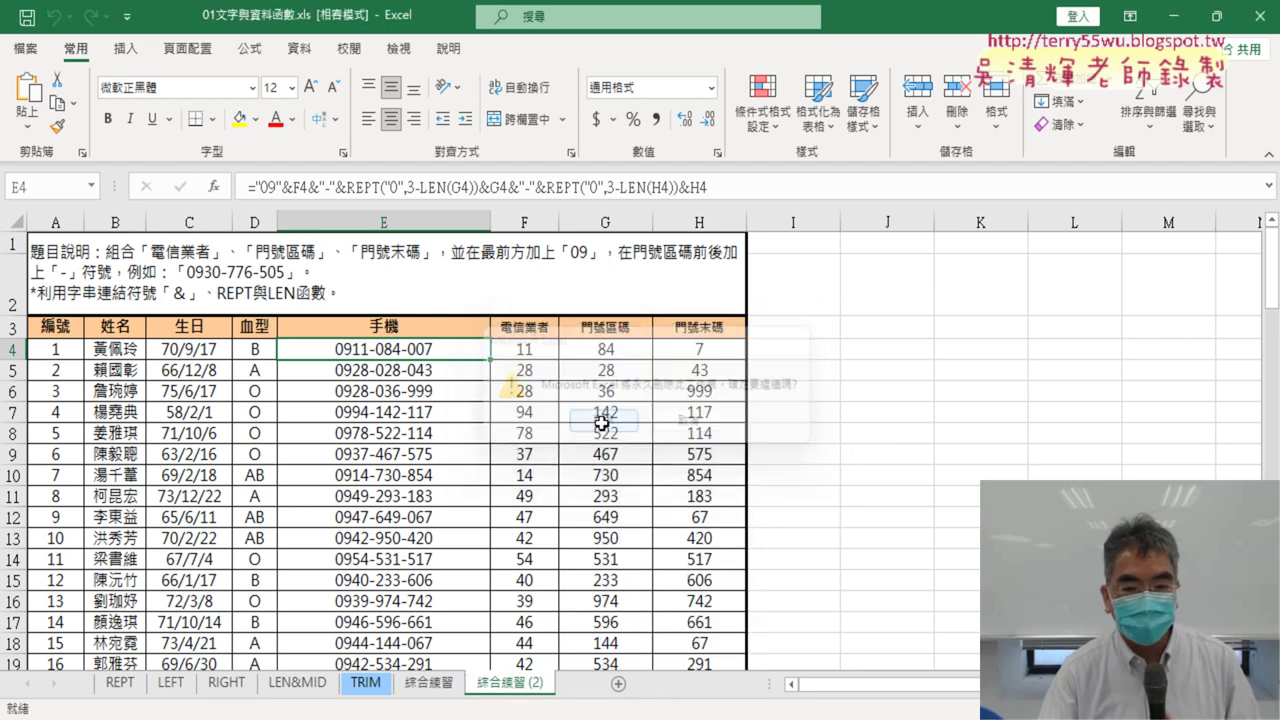
{"action": "mouse_move", "coordinate": [537, 690]}
{"action": "left_mouse_down"}
{"action": "mouse_move", "coordinate": [424, 693]}
{"action": "mouse_move", "coordinate": [510, 688]}
{"action": "left_mouse_up"}
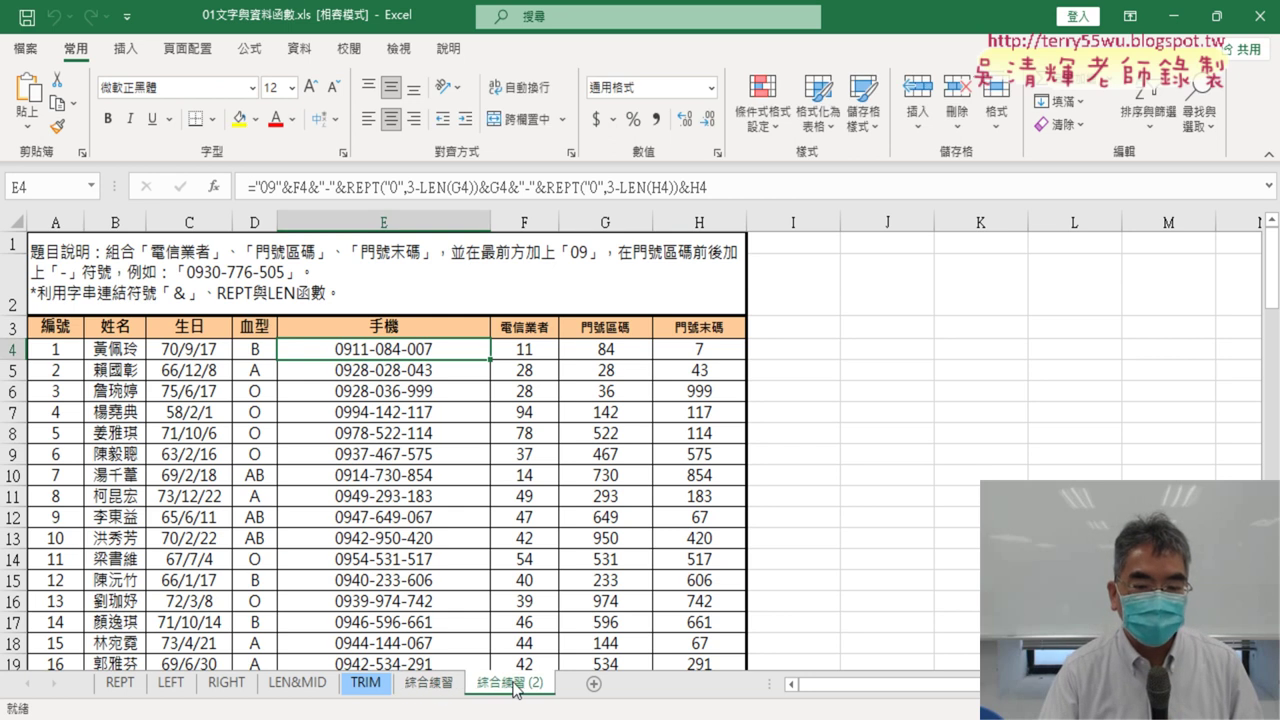
Give G4 the custom number format 000 so it displays 084.
{"action": "left_click", "coordinate": [624, 352]}
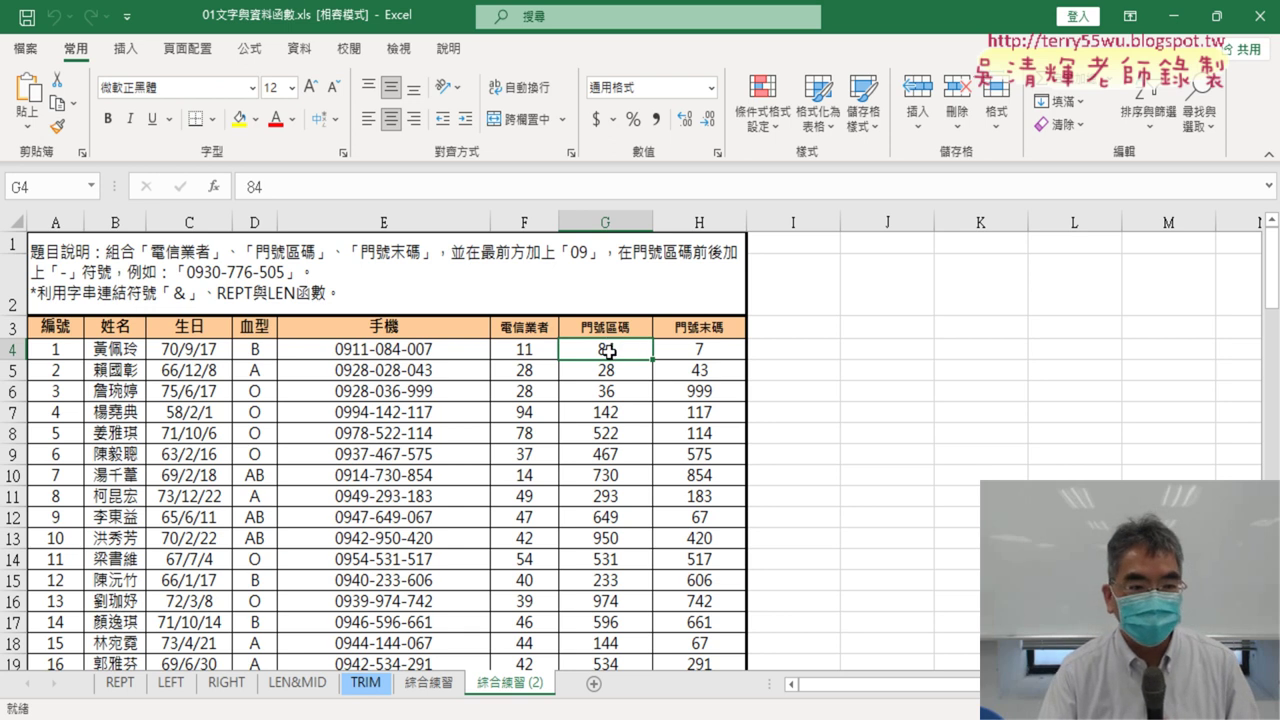
{"action": "right_click", "coordinate": [609, 351]}
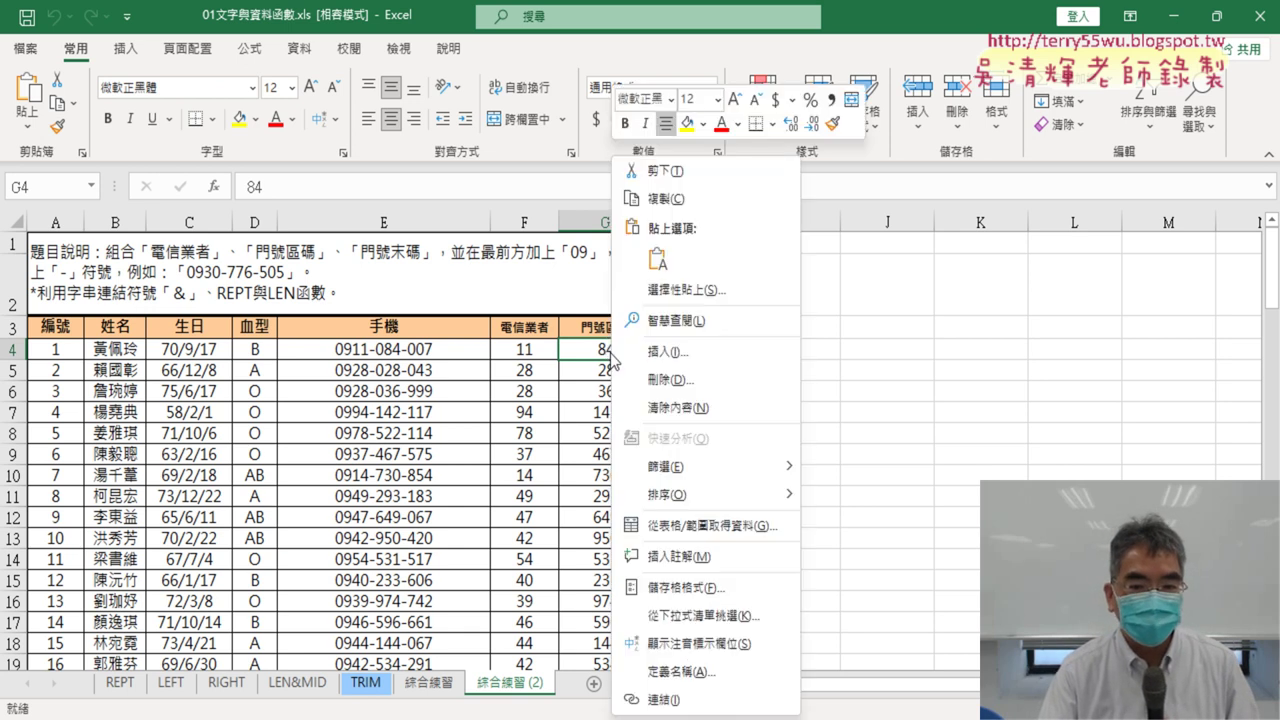
{"action": "left_click", "coordinate": [705, 589]}
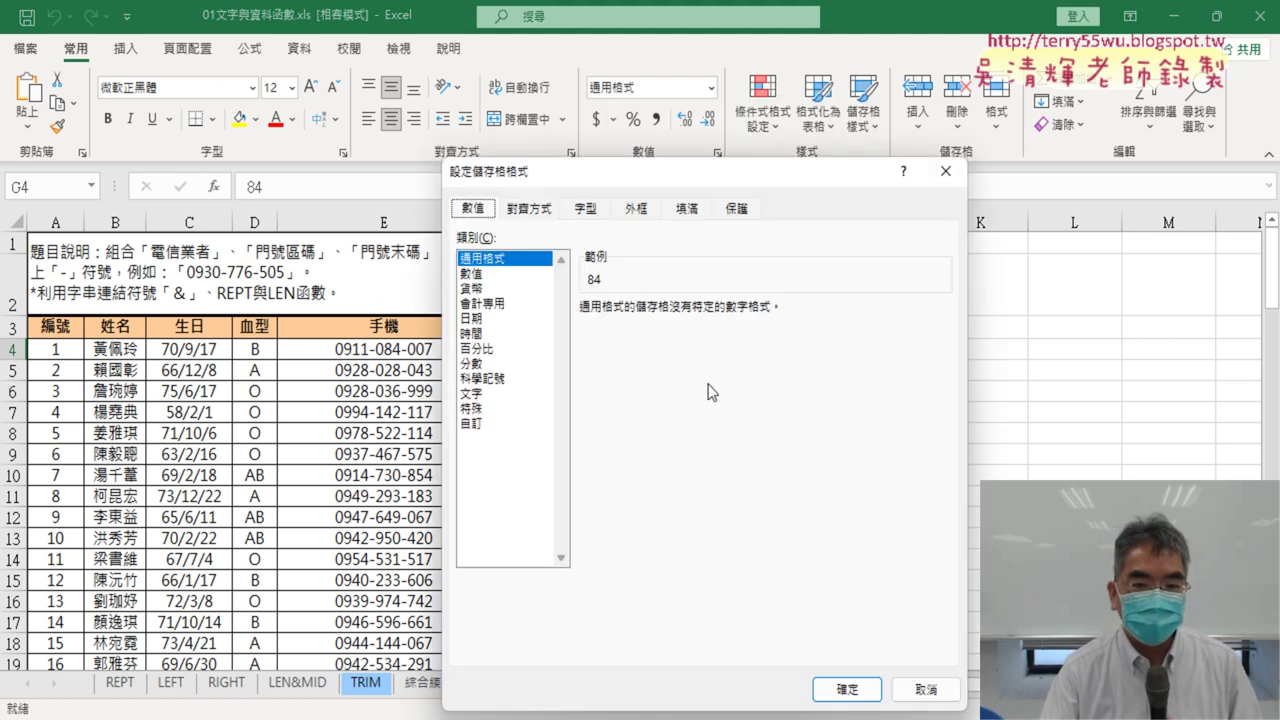
{"action": "left_click_drag", "start_coordinate": [735, 180], "coordinate": [1021, 147]}
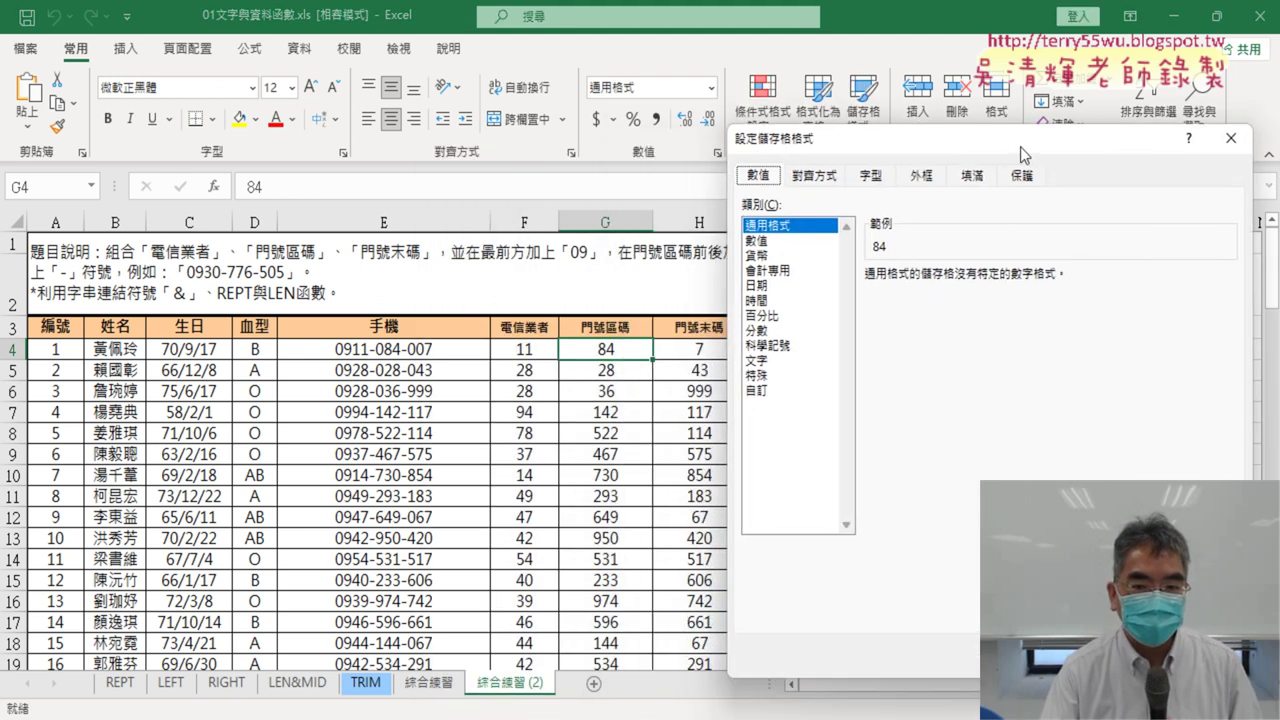
{"action": "left_click", "coordinate": [760, 395]}
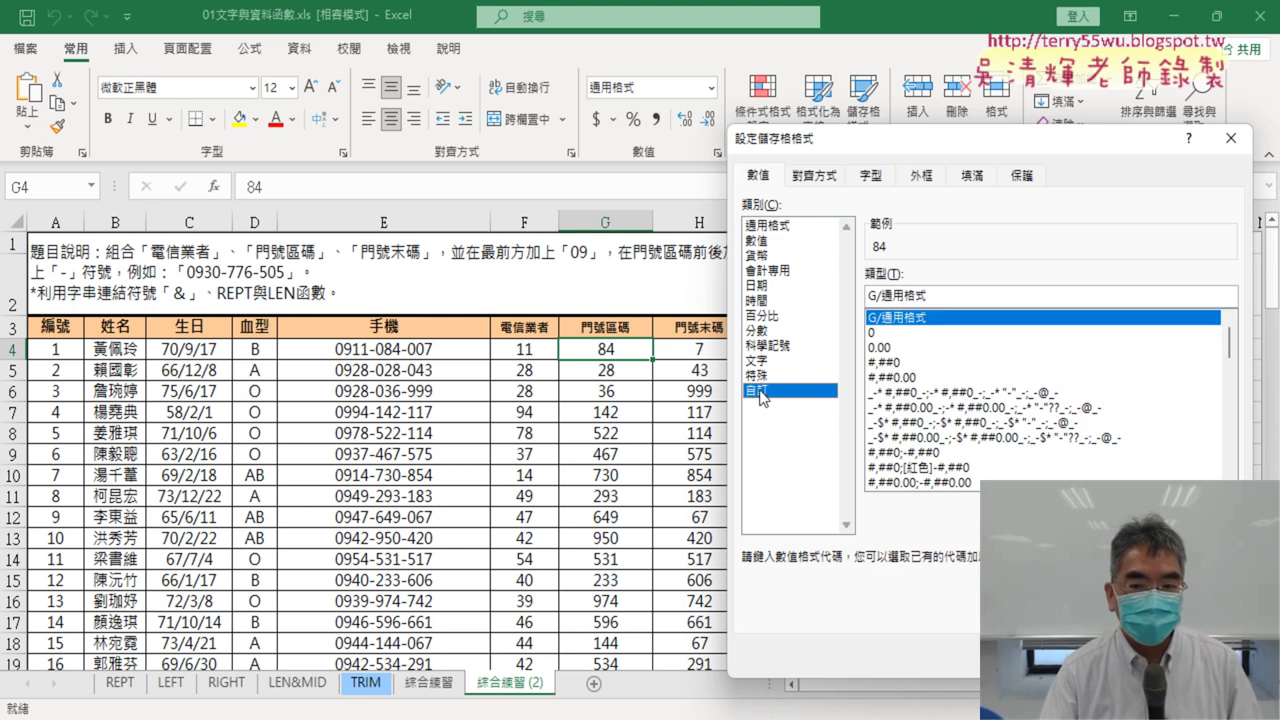
{"action": "left_click_drag", "start_coordinate": [945, 294], "coordinate": [828, 286]}
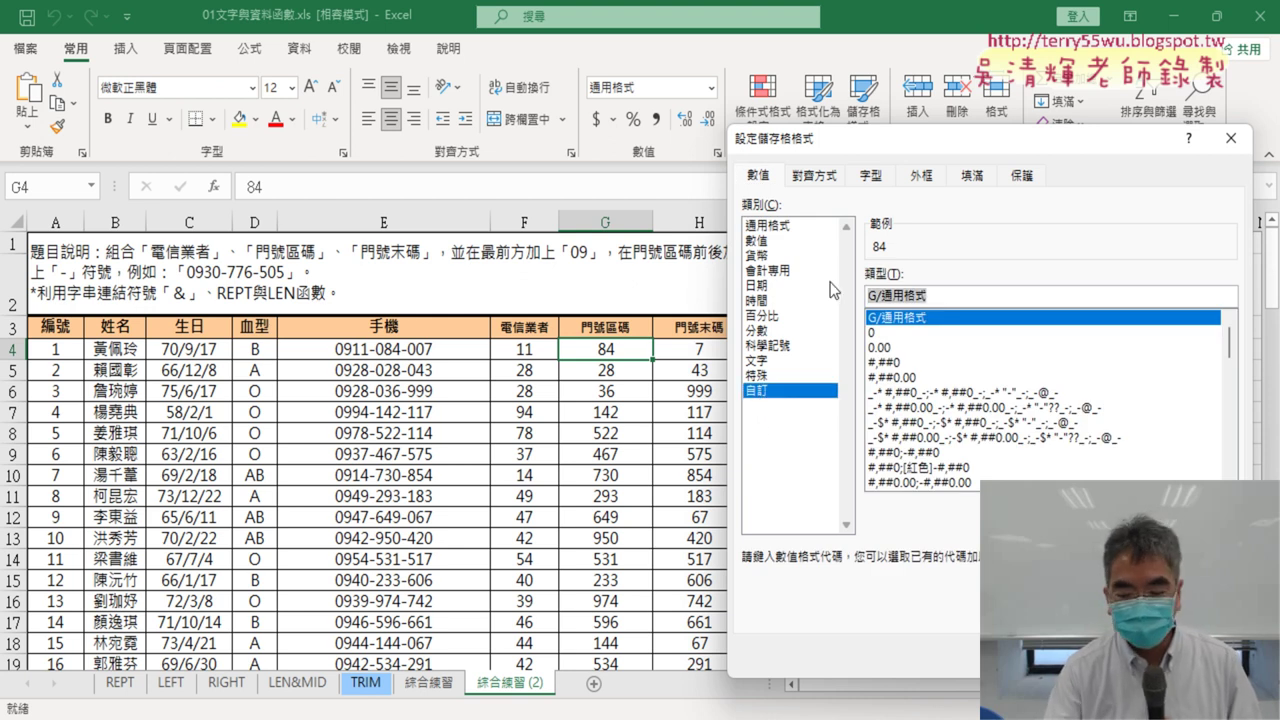
{"action": "type", "text": "000"}
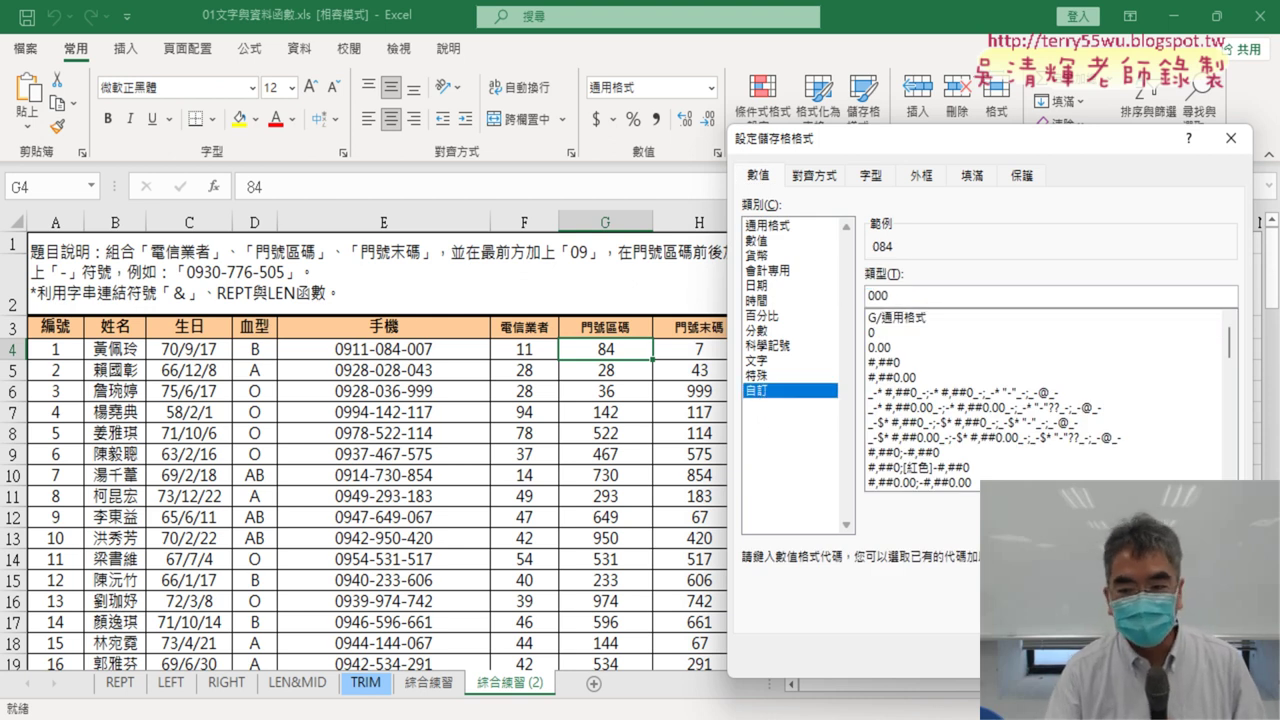
{"action": "key", "text": "Return"}
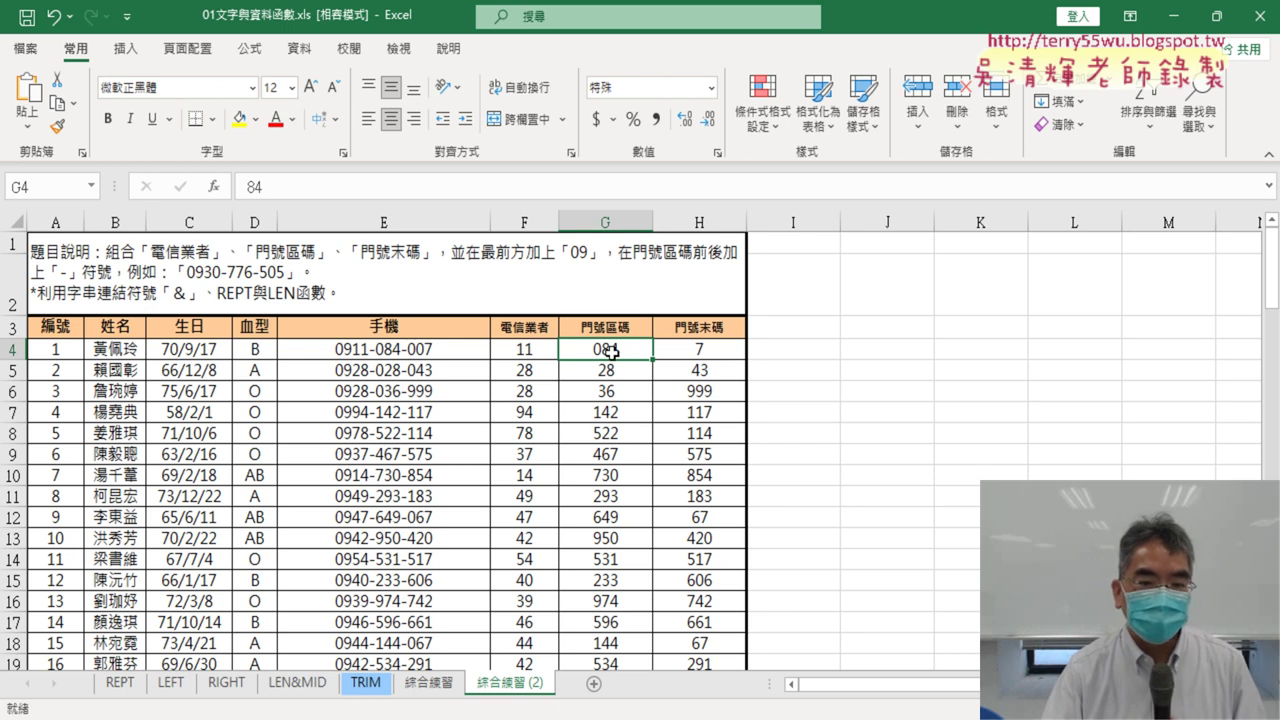
Apply the custom 000 format to G4:H4 so H4 displays 007.
{"action": "left_click", "coordinate": [416, 350]}
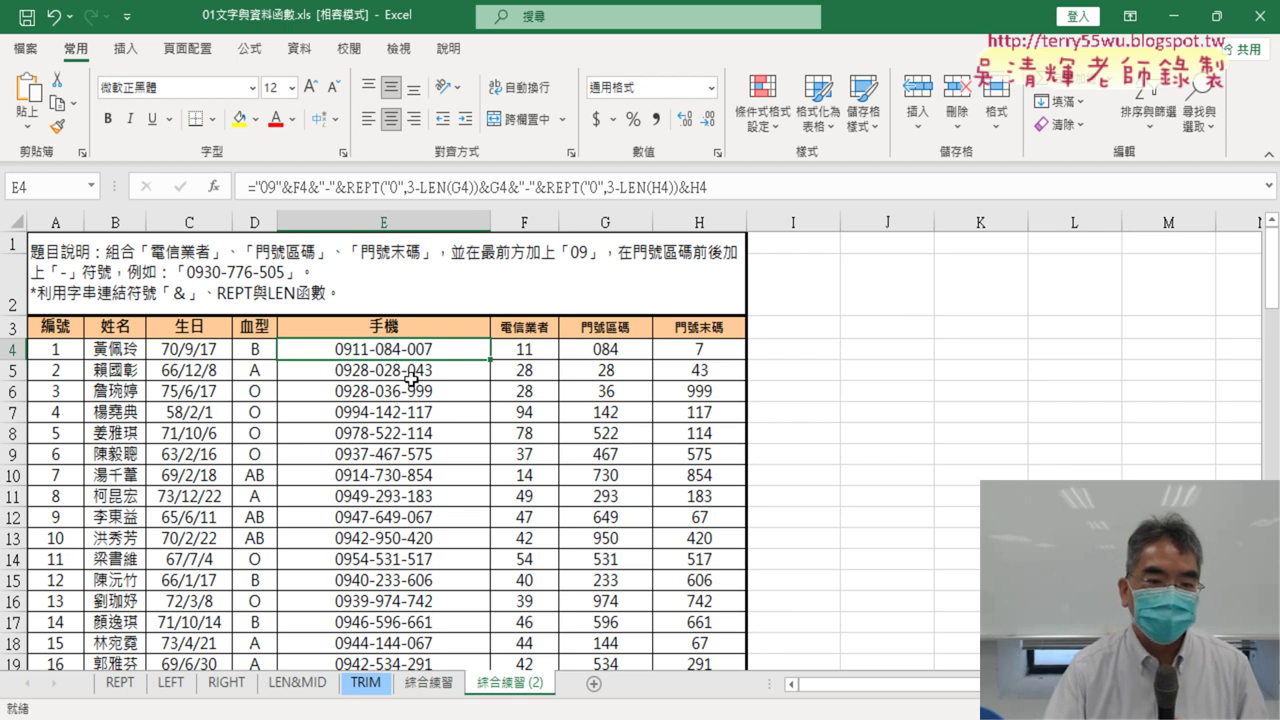
{"action": "left_click", "coordinate": [708, 351]}
{"action": "left_click_drag", "start_coordinate": [708, 351], "coordinate": [584, 349]}
{"action": "right_click", "coordinate": [690, 348]}
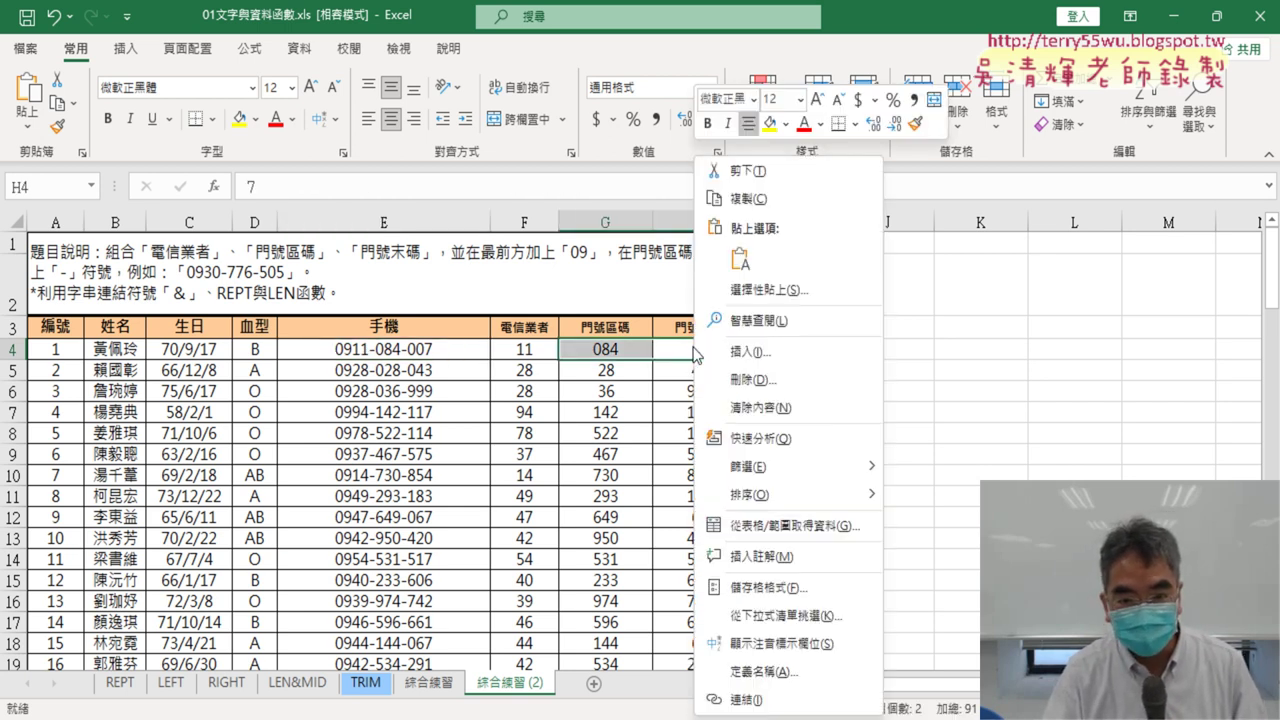
{"action": "left_click", "coordinate": [772, 590]}
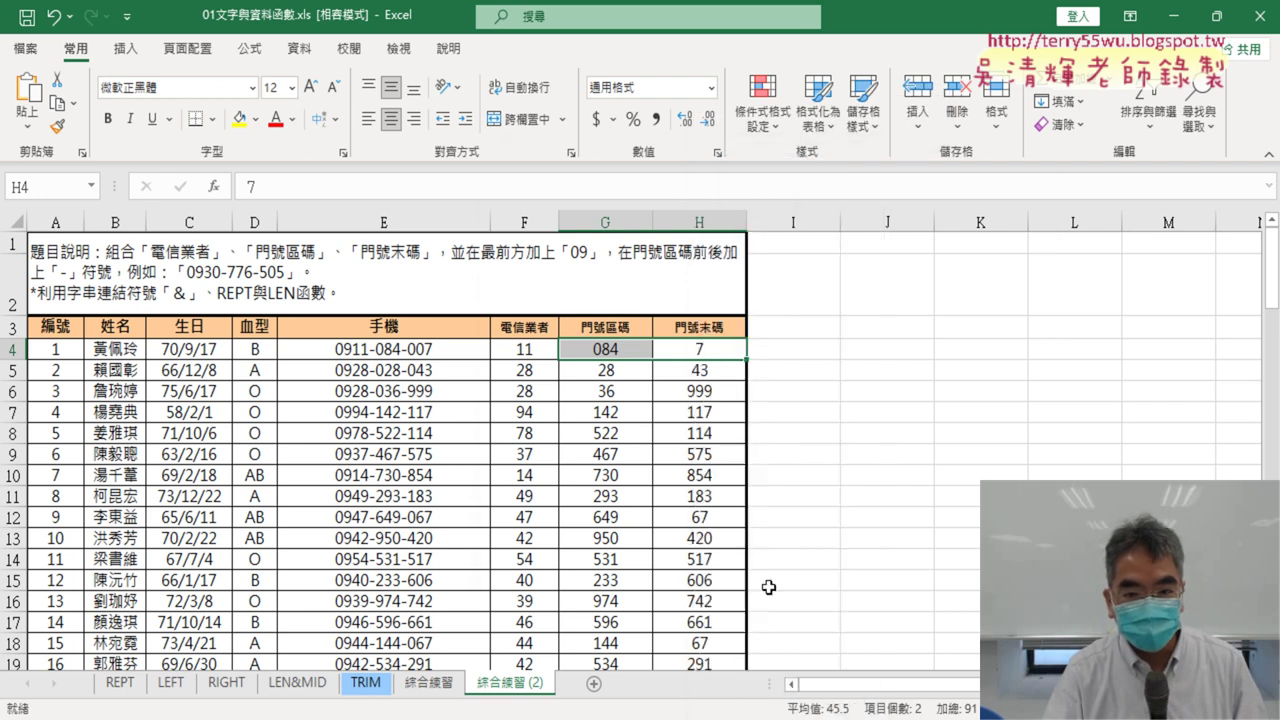
{"action": "left_click", "coordinate": [581, 424]}
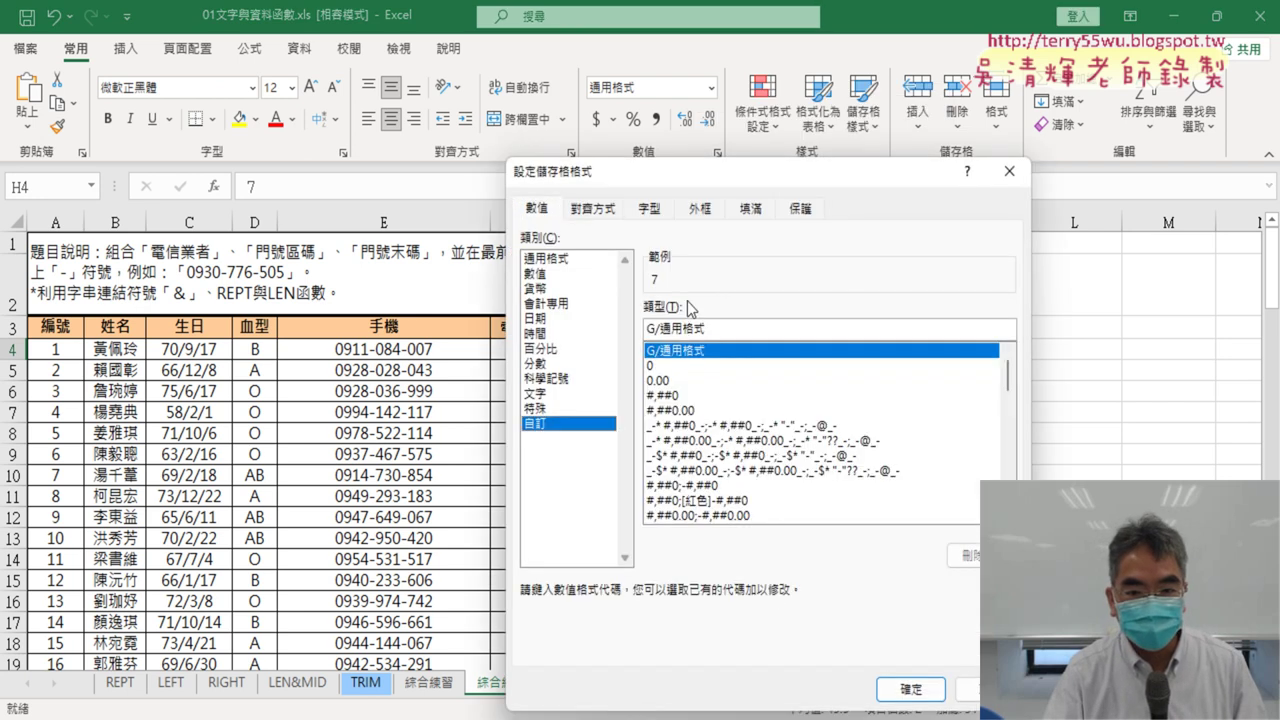
{"action": "double_click", "coordinate": [692, 329]}
{"action": "type", "text": "000"}
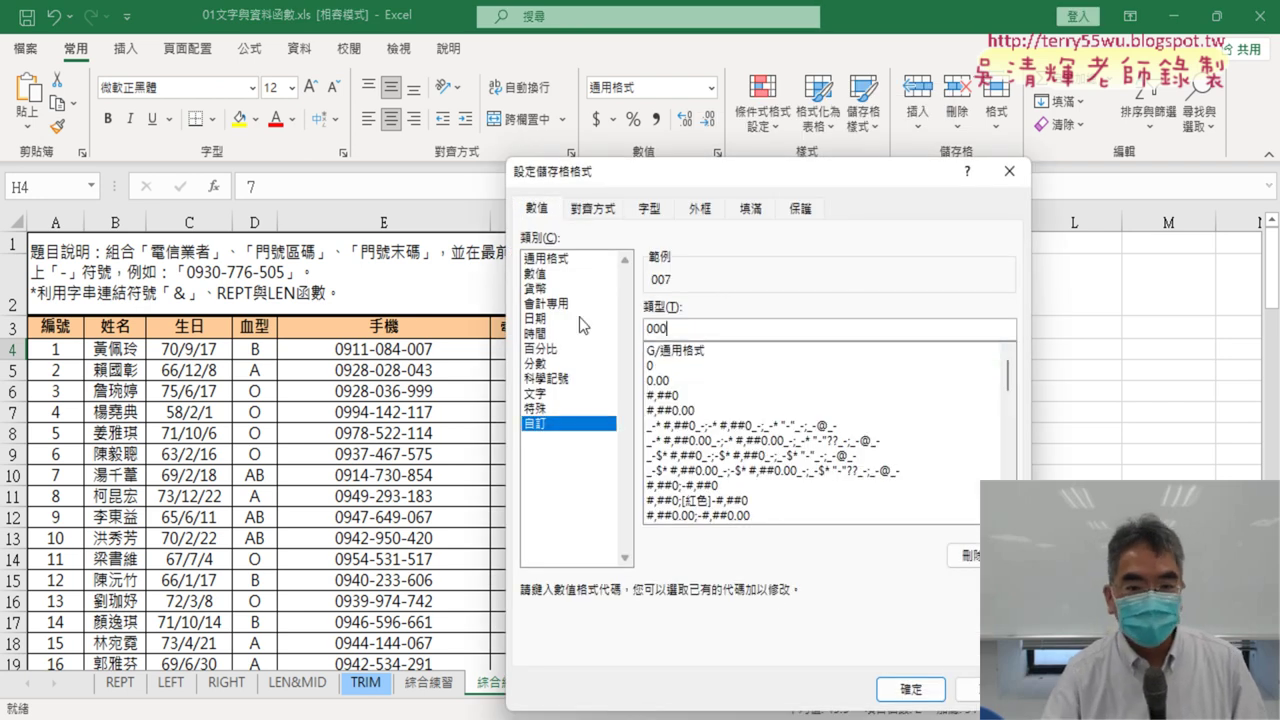
{"action": "left_click", "coordinate": [910, 688]}
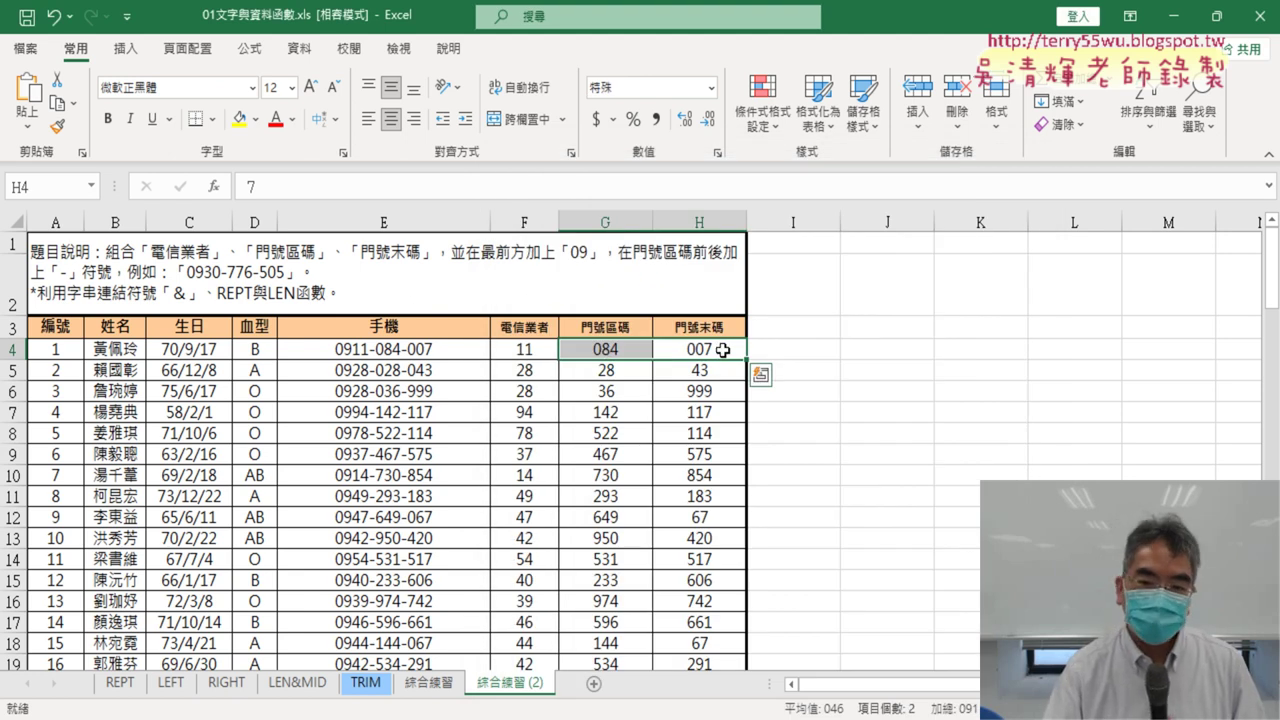
Cut E4's formula down to ="09"&F4&"-"&G4, which yields 0911-84.
{"action": "left_click", "coordinate": [433, 355]}
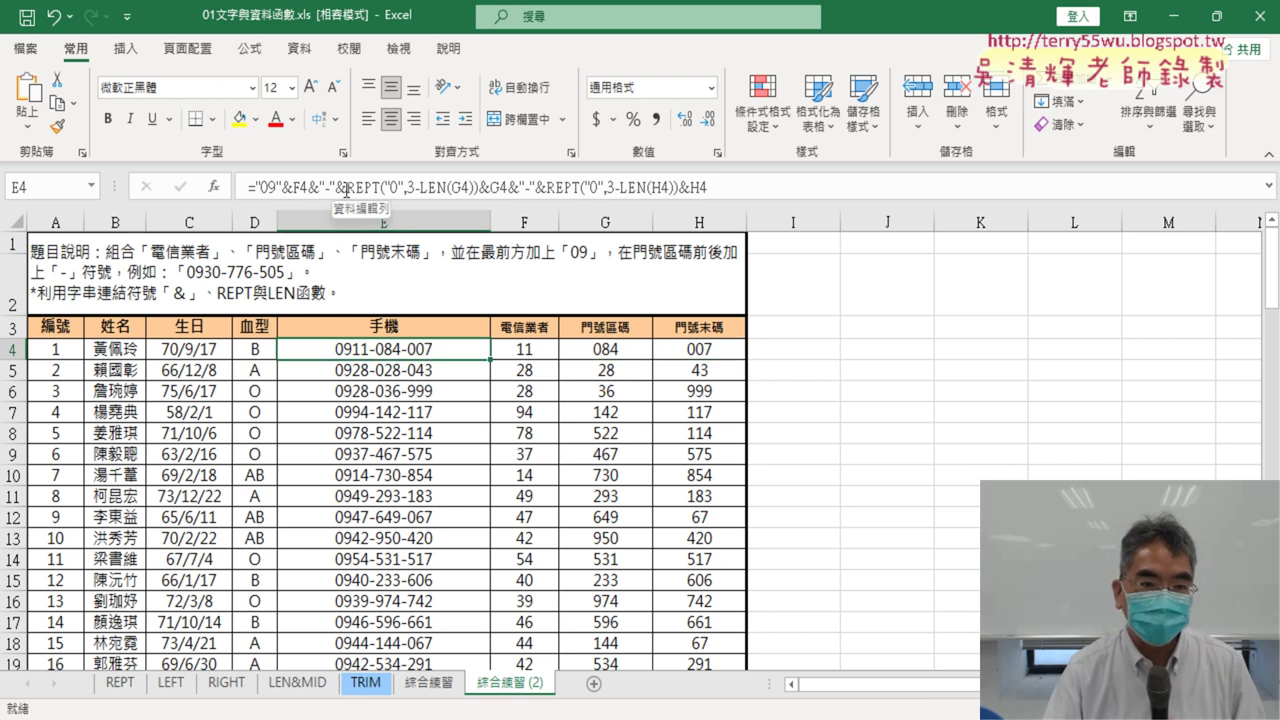
{"action": "left_click_drag", "start_coordinate": [345, 188], "coordinate": [836, 187]}
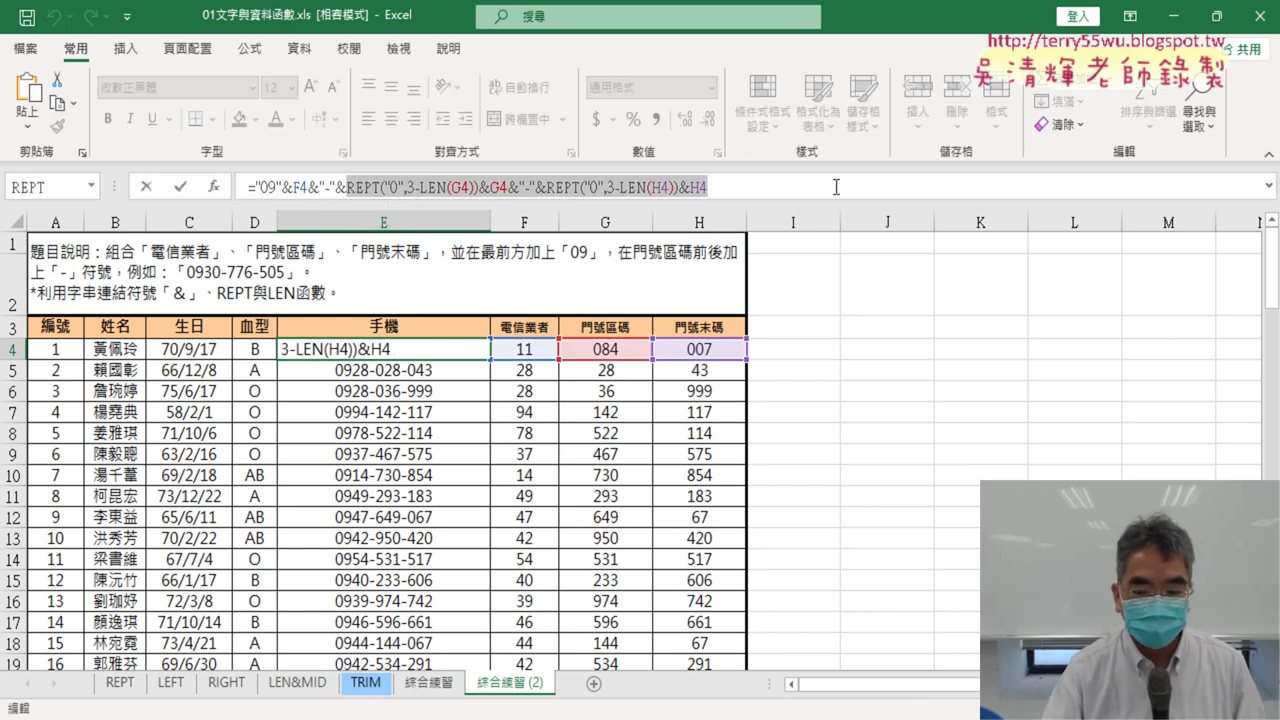
{"action": "key", "text": "Delete"}
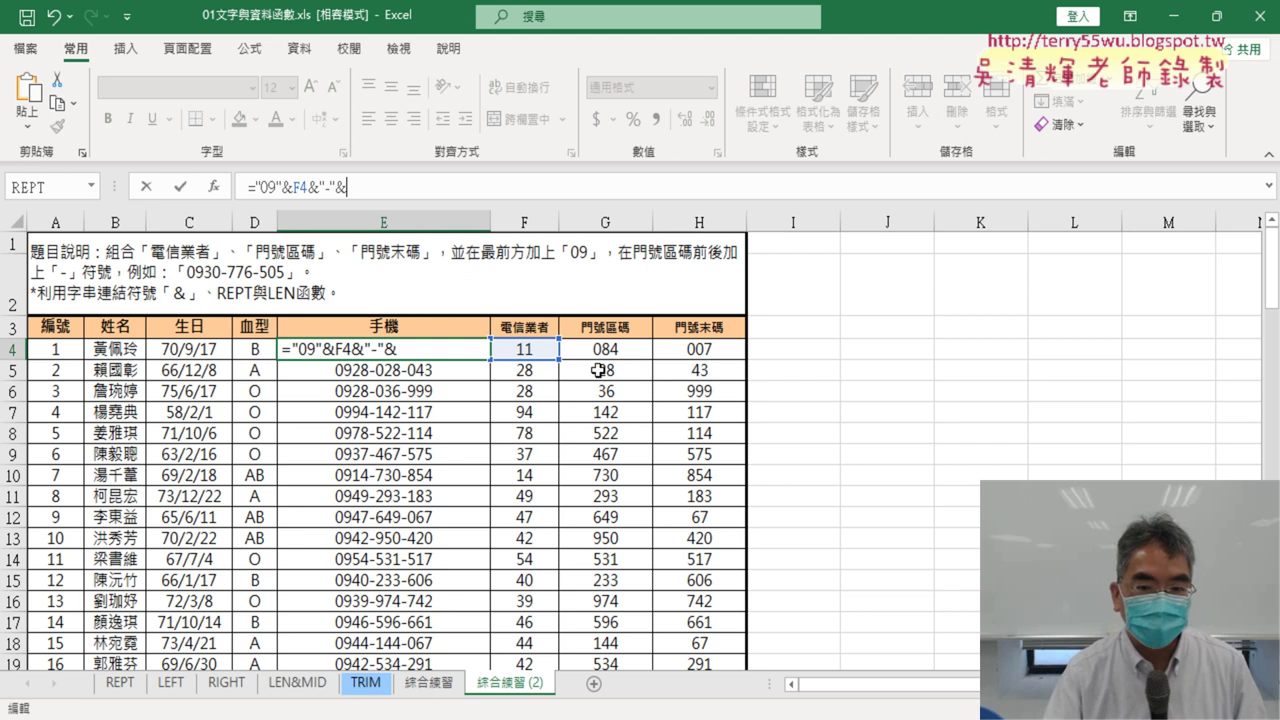
{"action": "left_click", "coordinate": [599, 354]}
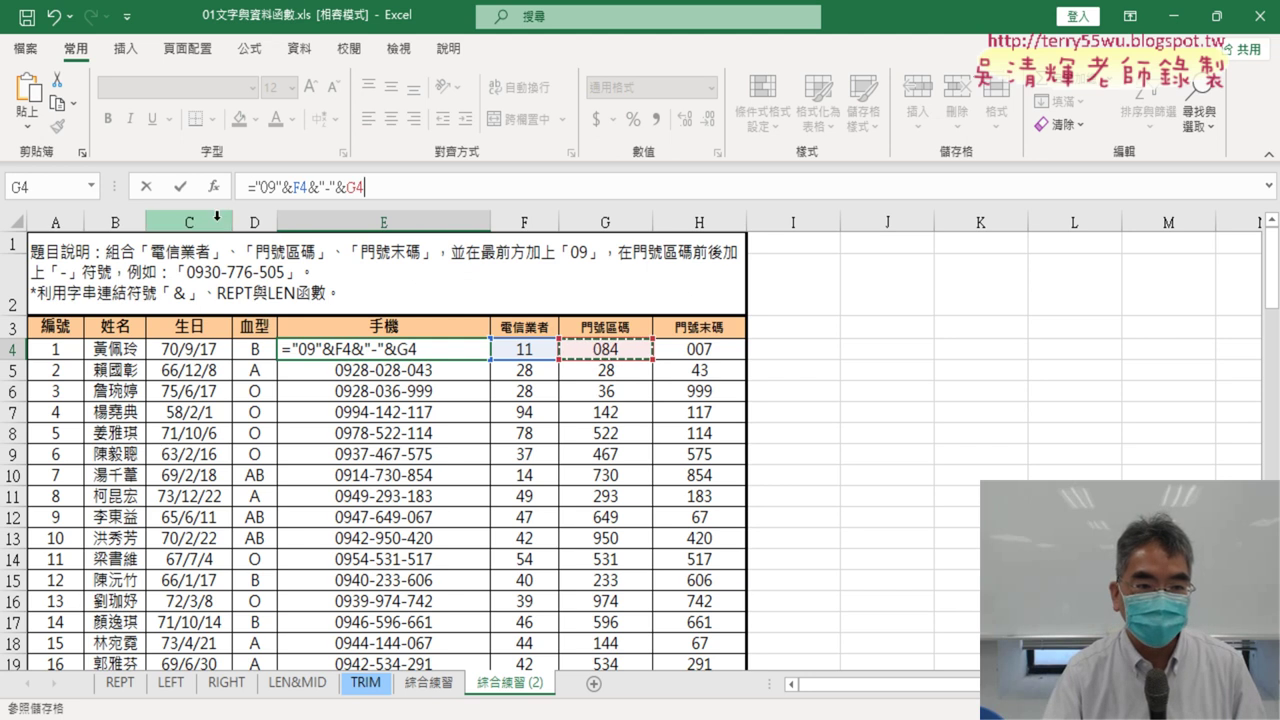
{"action": "left_click", "coordinate": [181, 187]}
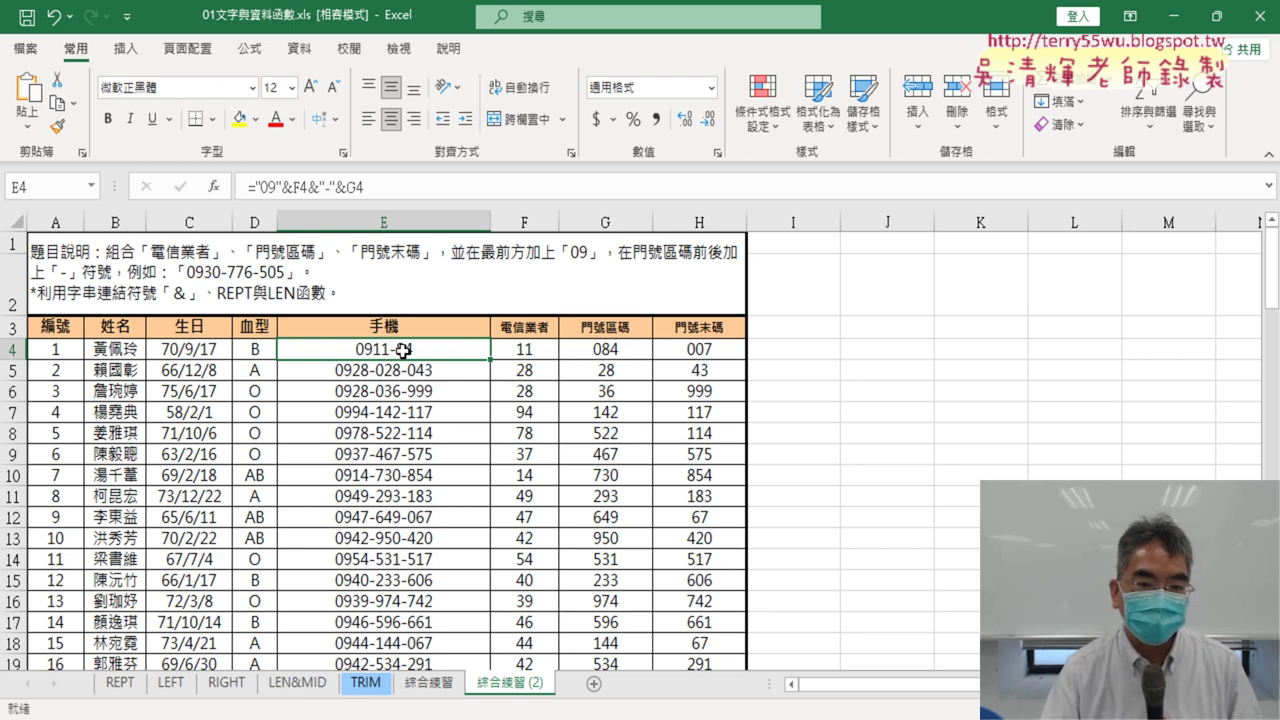
{"action": "left_click_drag", "start_coordinate": [617, 350], "coordinate": [700, 350]}
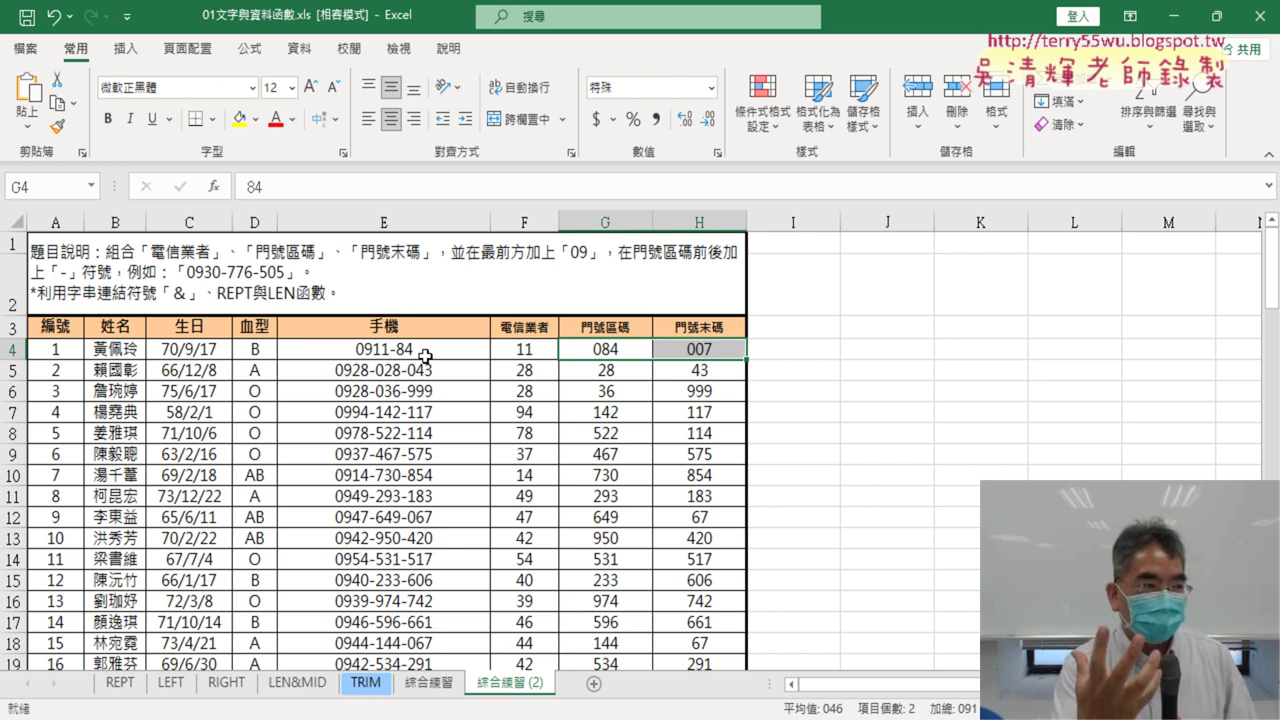
{"action": "key", "text": "ctrl+v"}
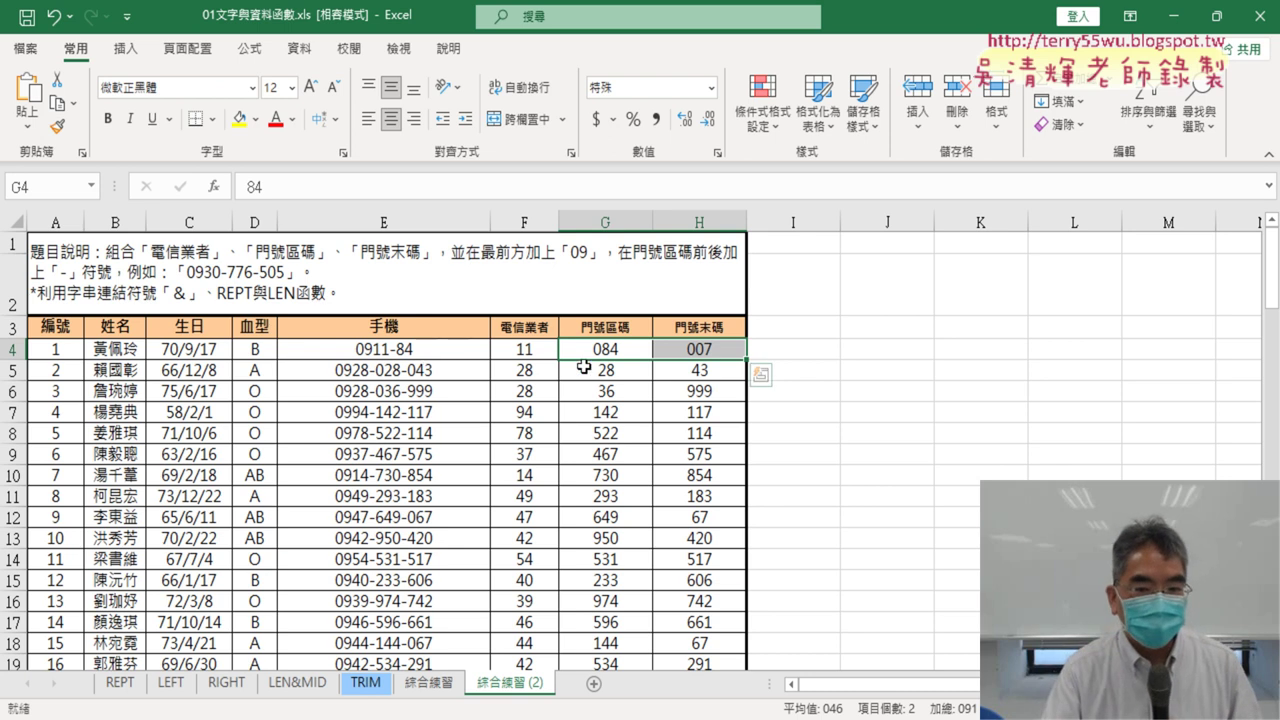
{"action": "right_click", "coordinate": [620, 344]}
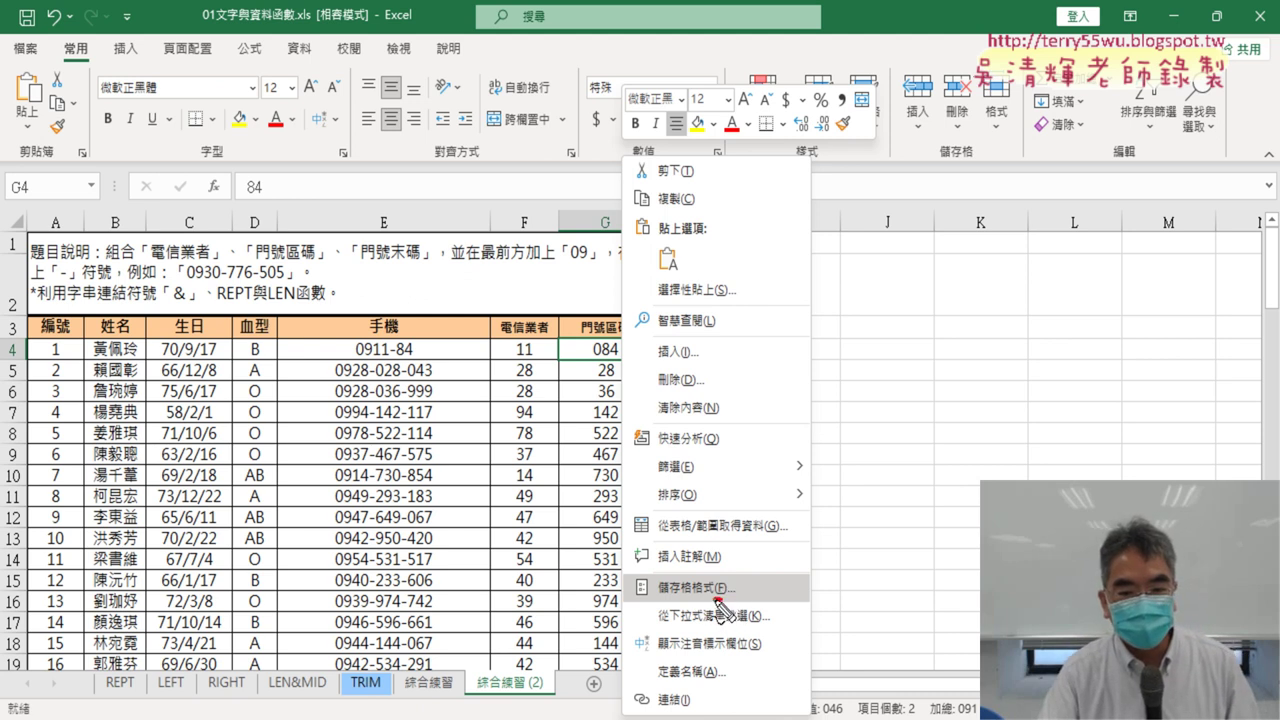
{"action": "mouse_move", "coordinate": [725, 603]}
{"action": "left_mouse_down"}
{"action": "mouse_move", "coordinate": [700, 582]}
{"action": "mouse_move", "coordinate": [728, 602]}
{"action": "left_mouse_up"}
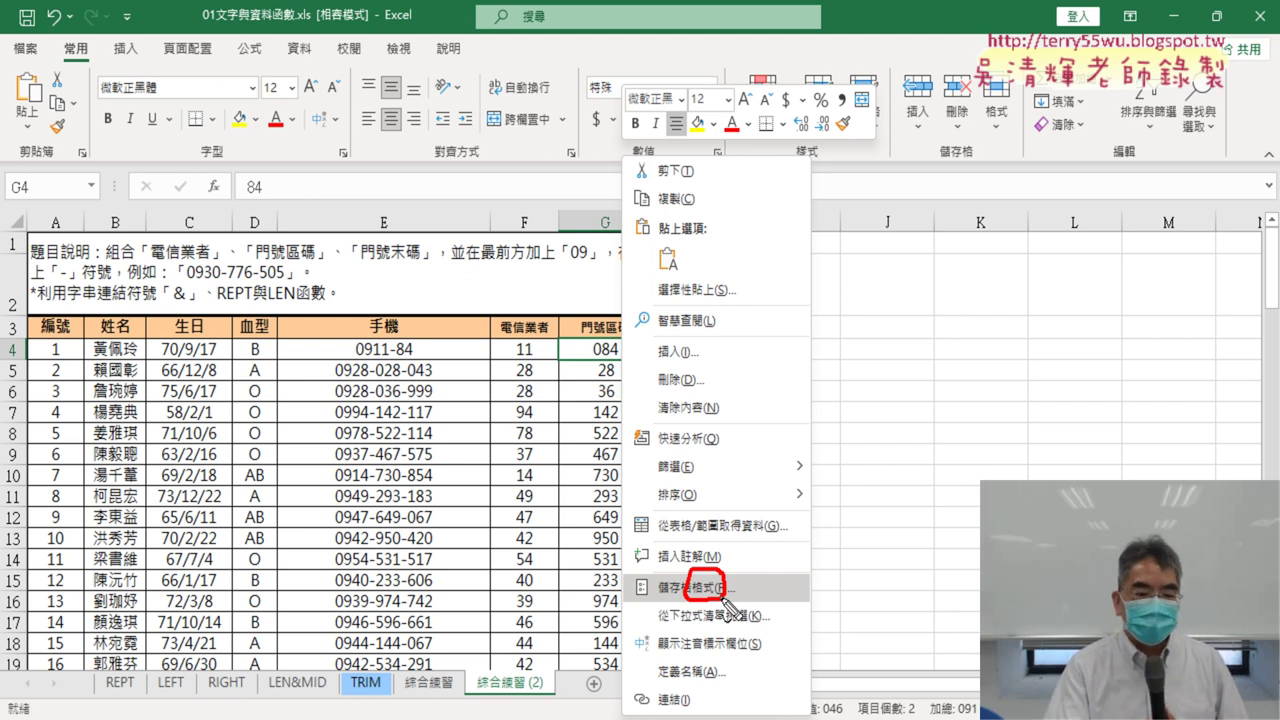
{"action": "left_click", "coordinate": [722, 600]}
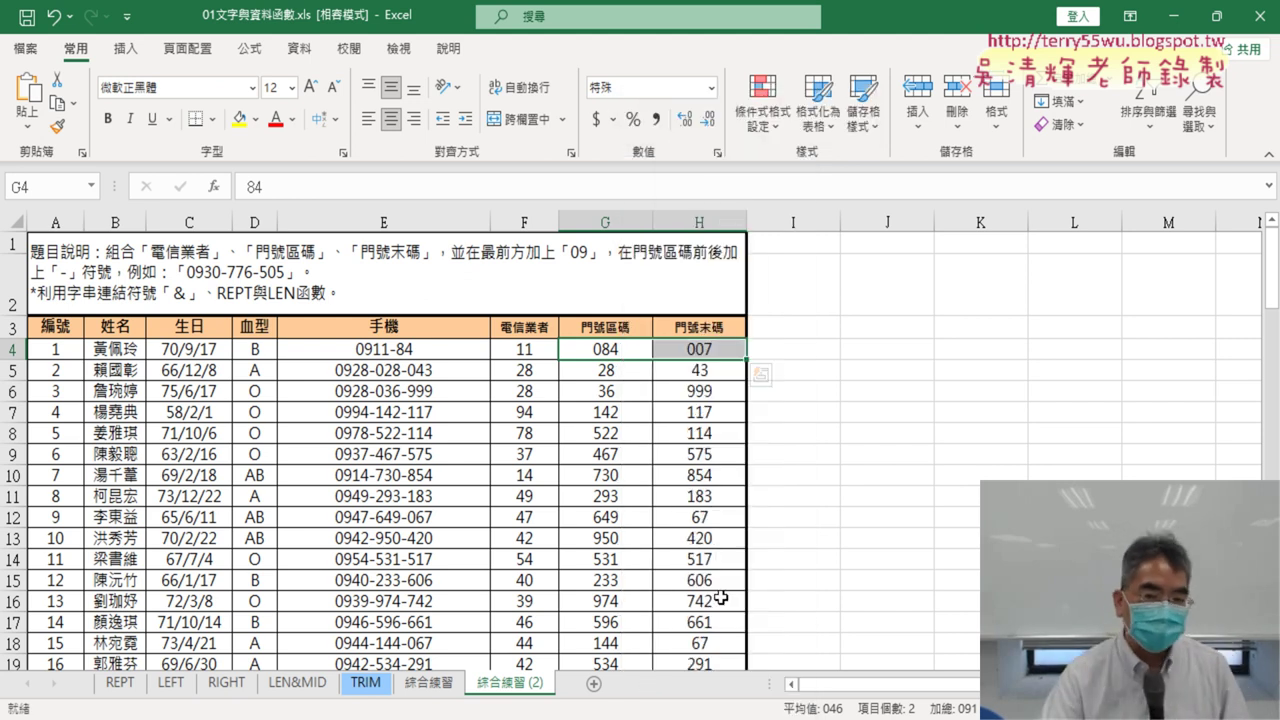
{"action": "left_click", "coordinate": [607, 349]}
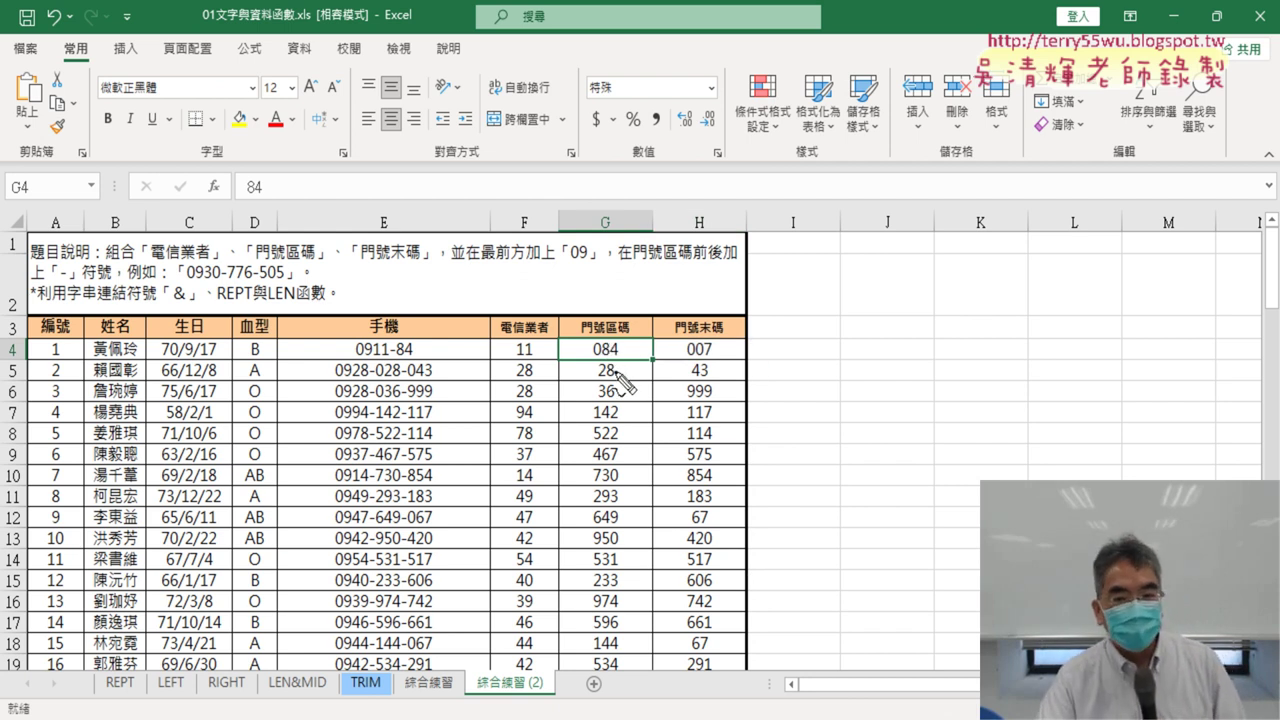
{"action": "mouse_move", "coordinate": [613, 358]}
{"action": "left_mouse_down"}
{"action": "mouse_move", "coordinate": [280, 190]}
{"action": "mouse_move", "coordinate": [270, 200]}
{"action": "left_mouse_up"}
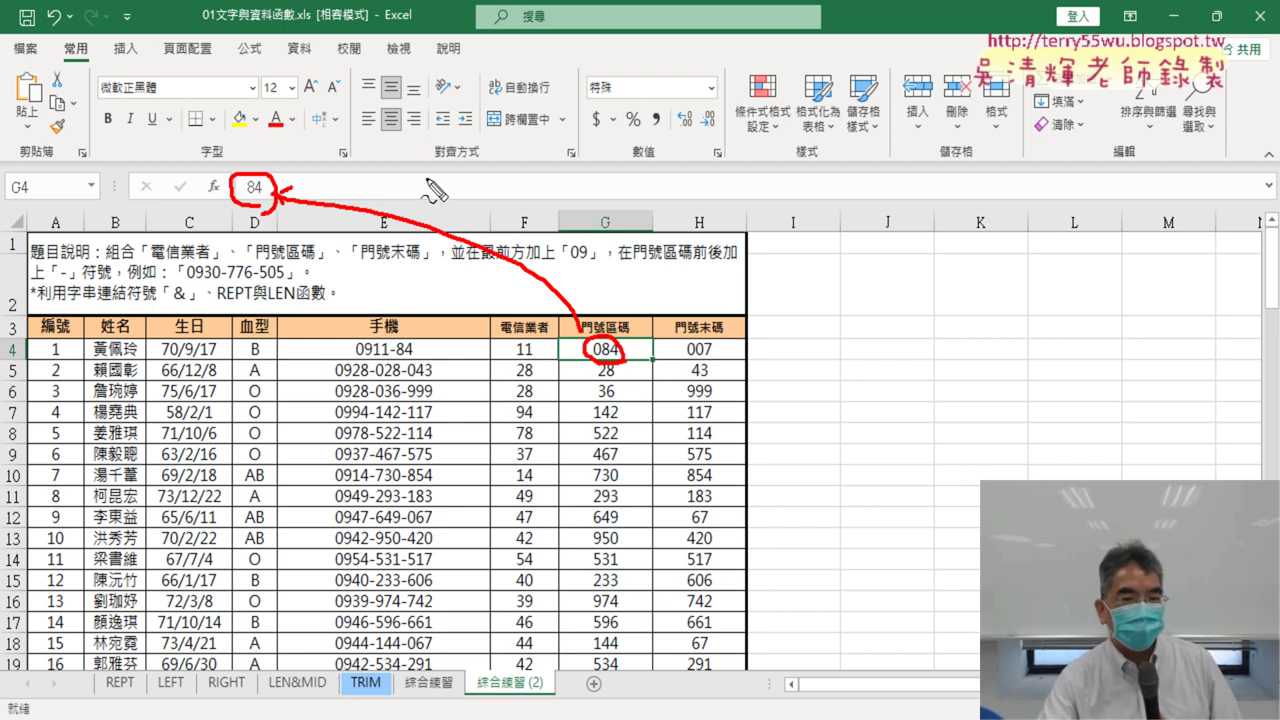
{"action": "mouse_move", "coordinate": [426, 177]}
{"action": "left_mouse_down"}
{"action": "mouse_move", "coordinate": [467, 177]}
{"action": "mouse_move", "coordinate": [447, 208]}
{"action": "mouse_move", "coordinate": [515, 210]}
{"action": "mouse_move", "coordinate": [535, 188]}
{"action": "mouse_move", "coordinate": [525, 210]}
{"action": "mouse_move", "coordinate": [445, 222]}
{"action": "left_mouse_up"}
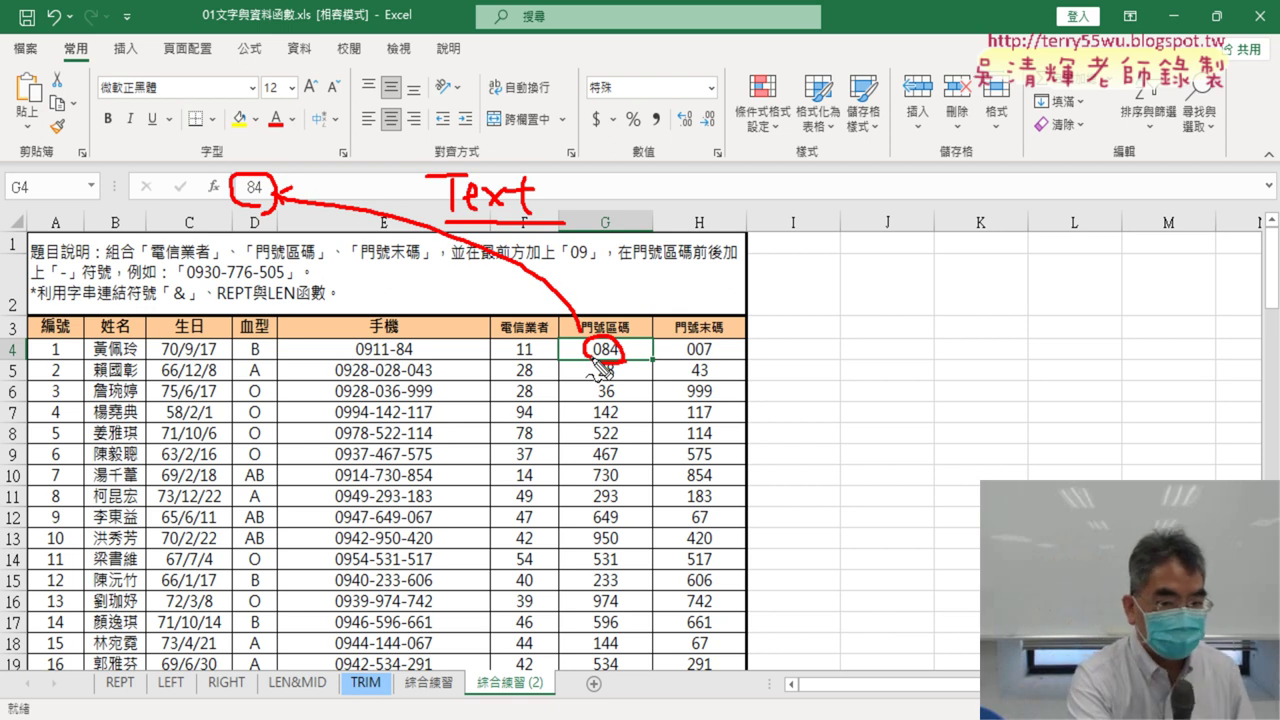
{"action": "key", "text": "Escape"}
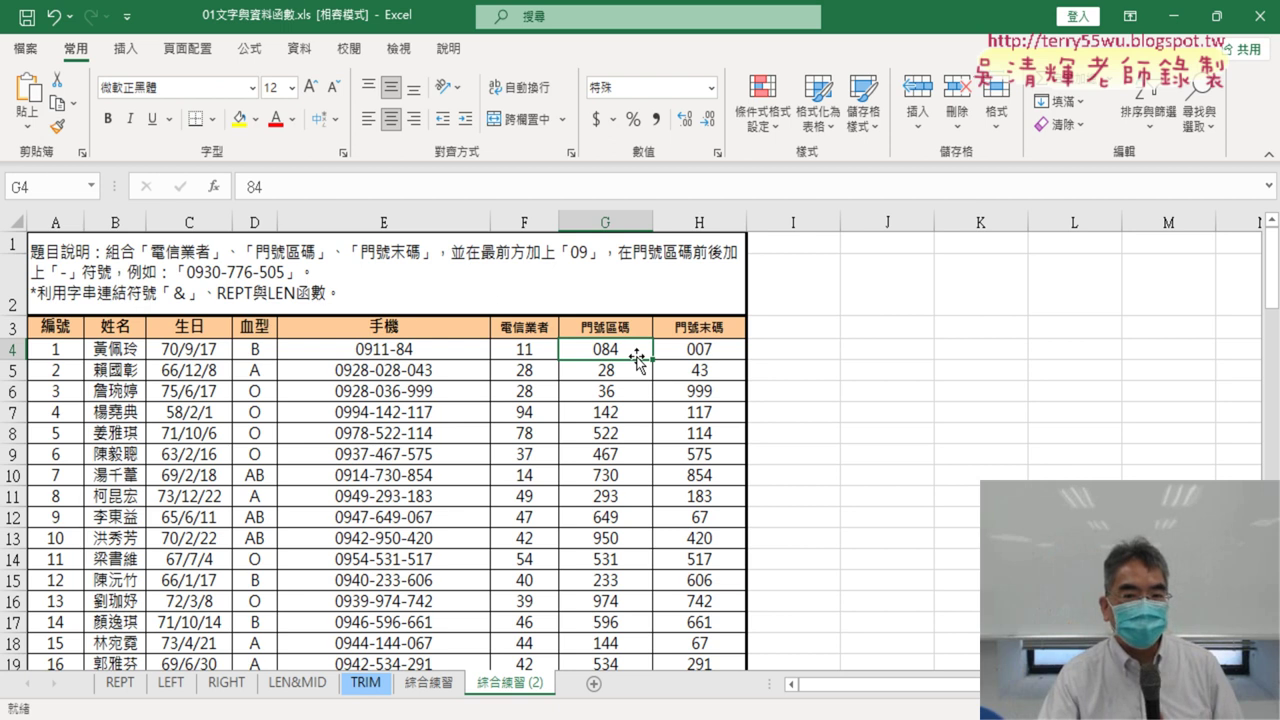
{"action": "left_click", "coordinate": [810, 350]}
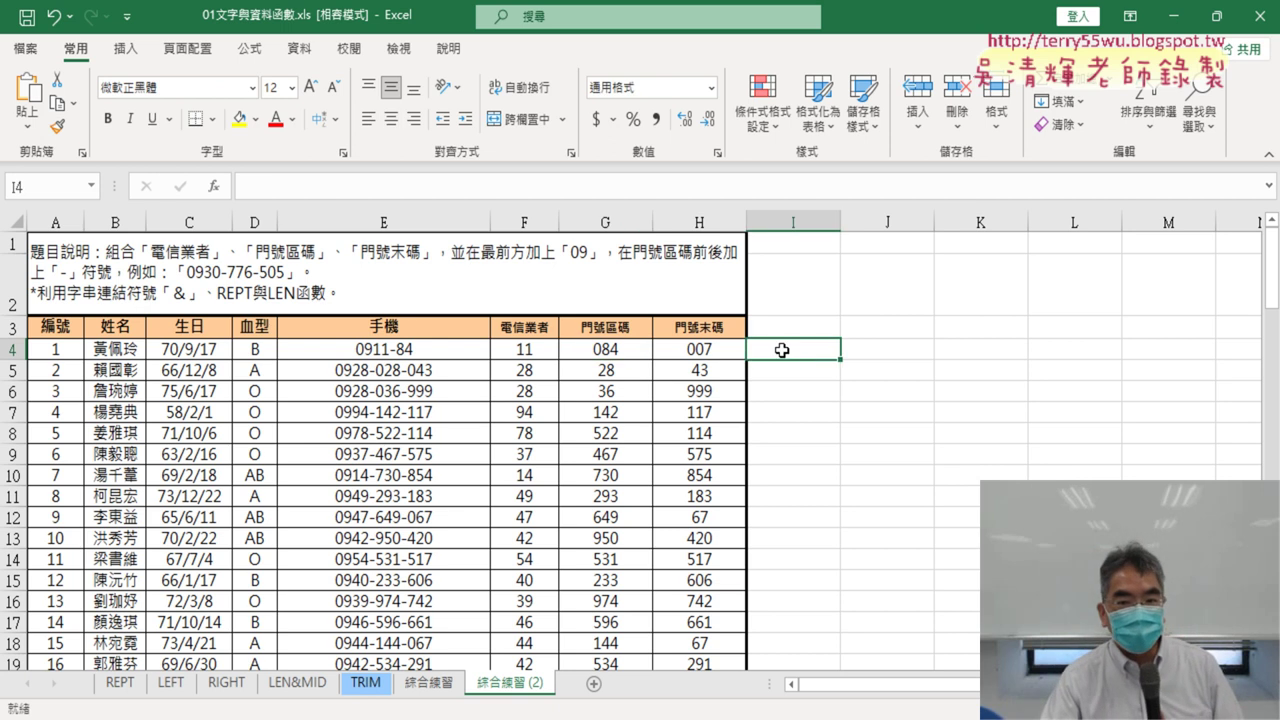
Insert a TEXT function in I4 with G4 as its Value argument.
{"action": "left_click", "coordinate": [213, 187]}
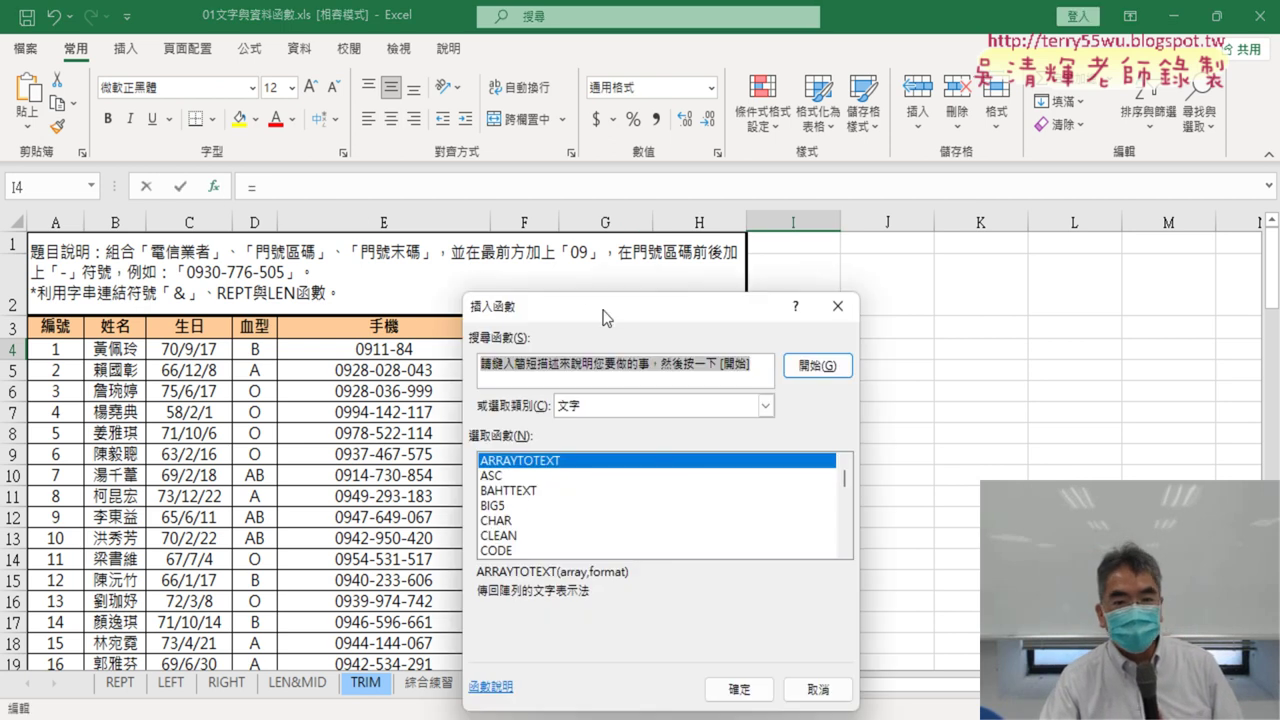
{"action": "left_click_drag", "start_coordinate": [743, 282], "coordinate": [745, 333]}
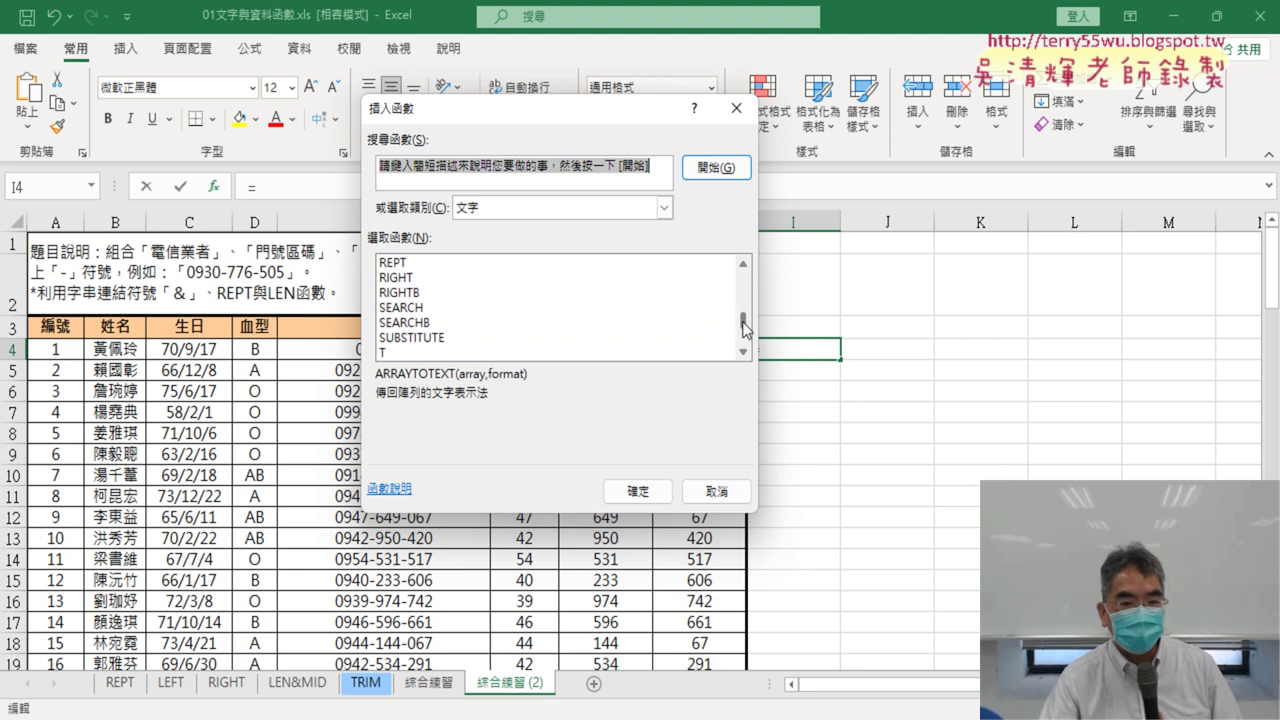
{"action": "left_click", "coordinate": [540, 323]}
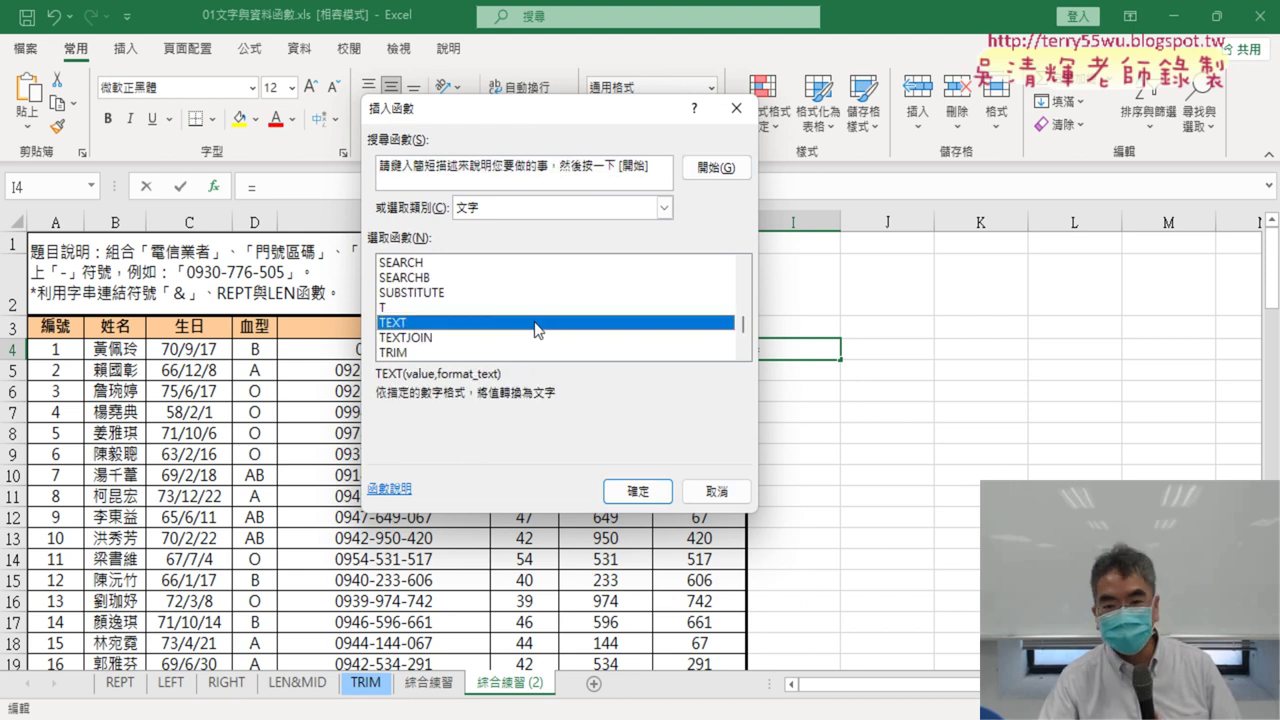
{"action": "left_click", "coordinate": [650, 490]}
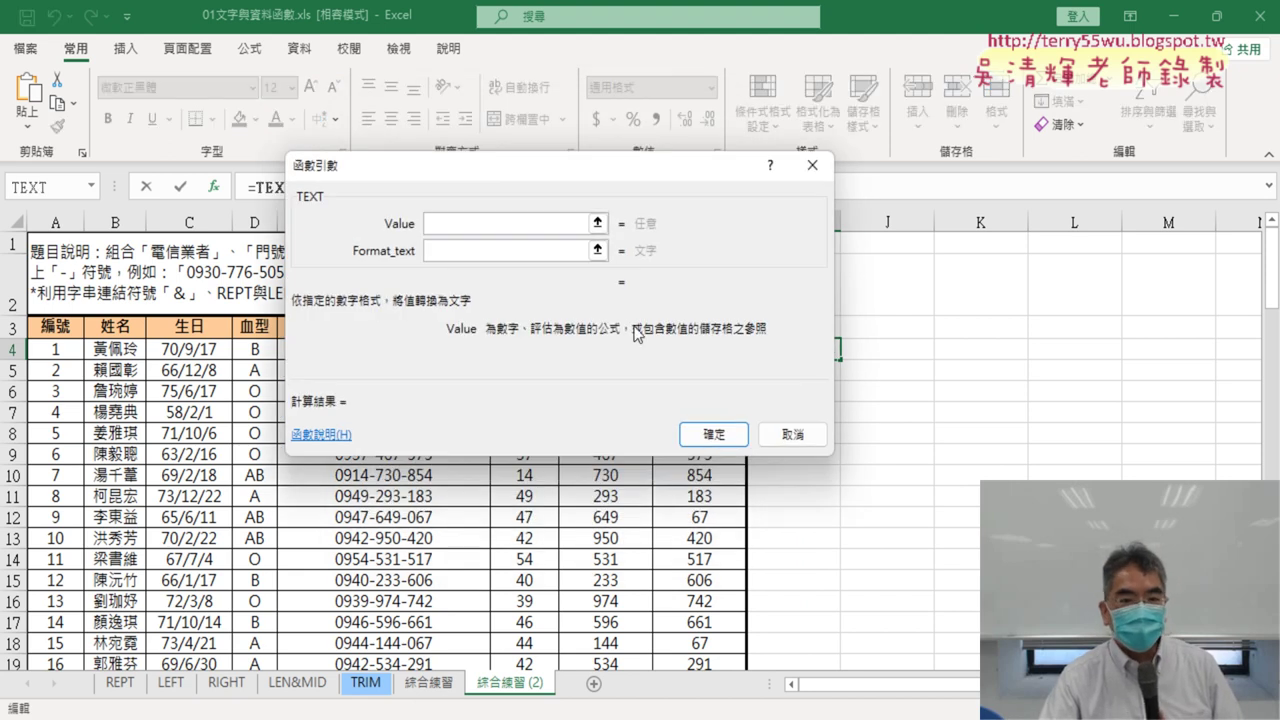
{"action": "left_click_drag", "start_coordinate": [463, 166], "coordinate": [699, 397]}
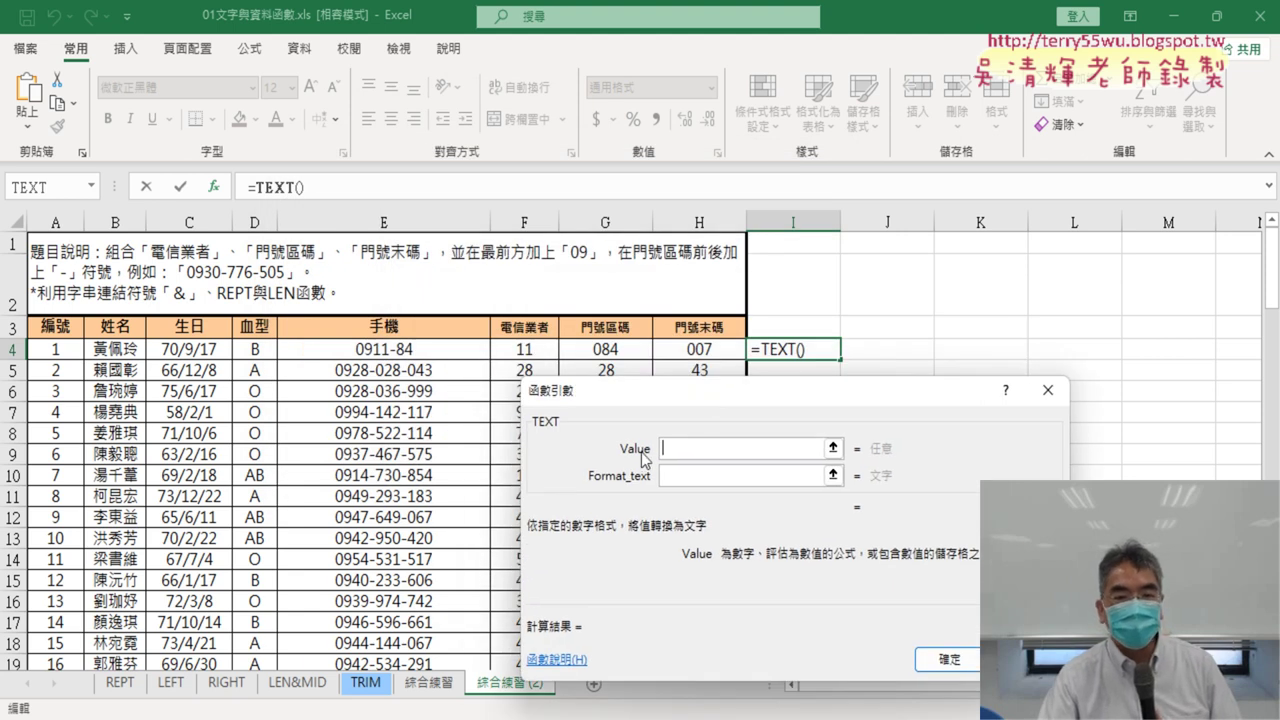
{"action": "left_click", "coordinate": [608, 349]}
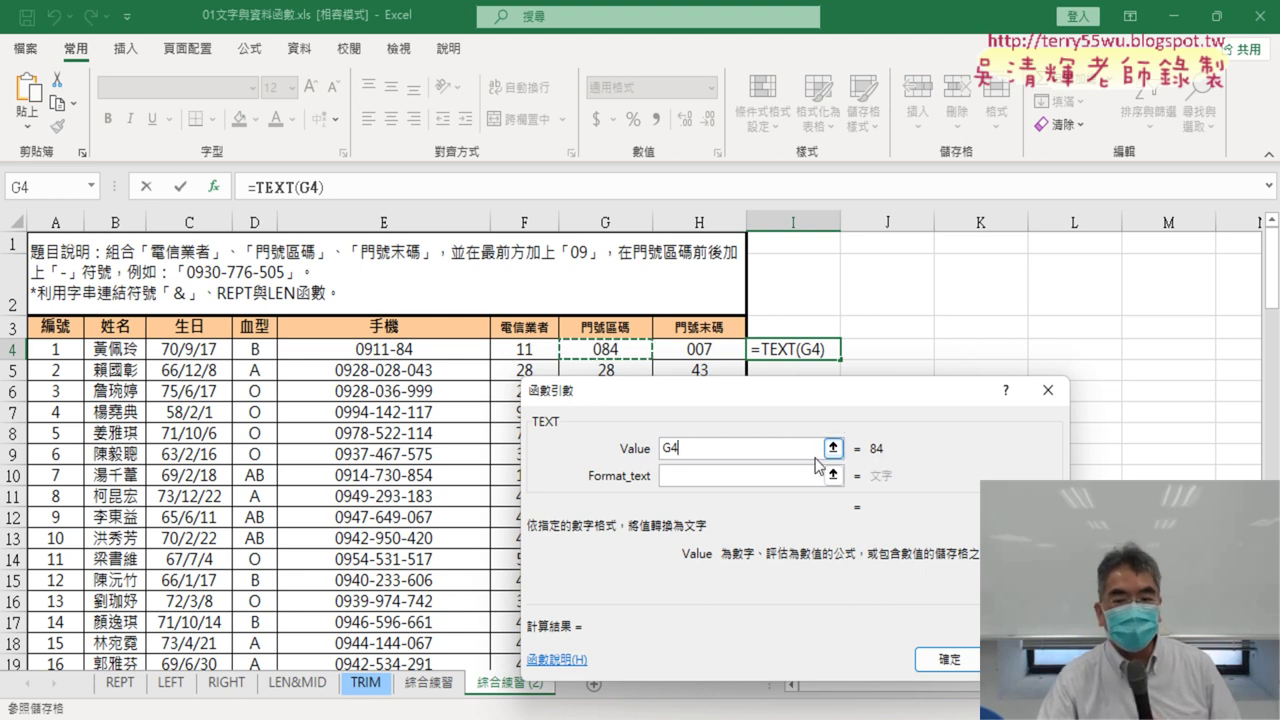
Enter 000 as the TEXT Format_text argument and add an opening quotation mark.
{"action": "left_click", "coordinate": [685, 478]}
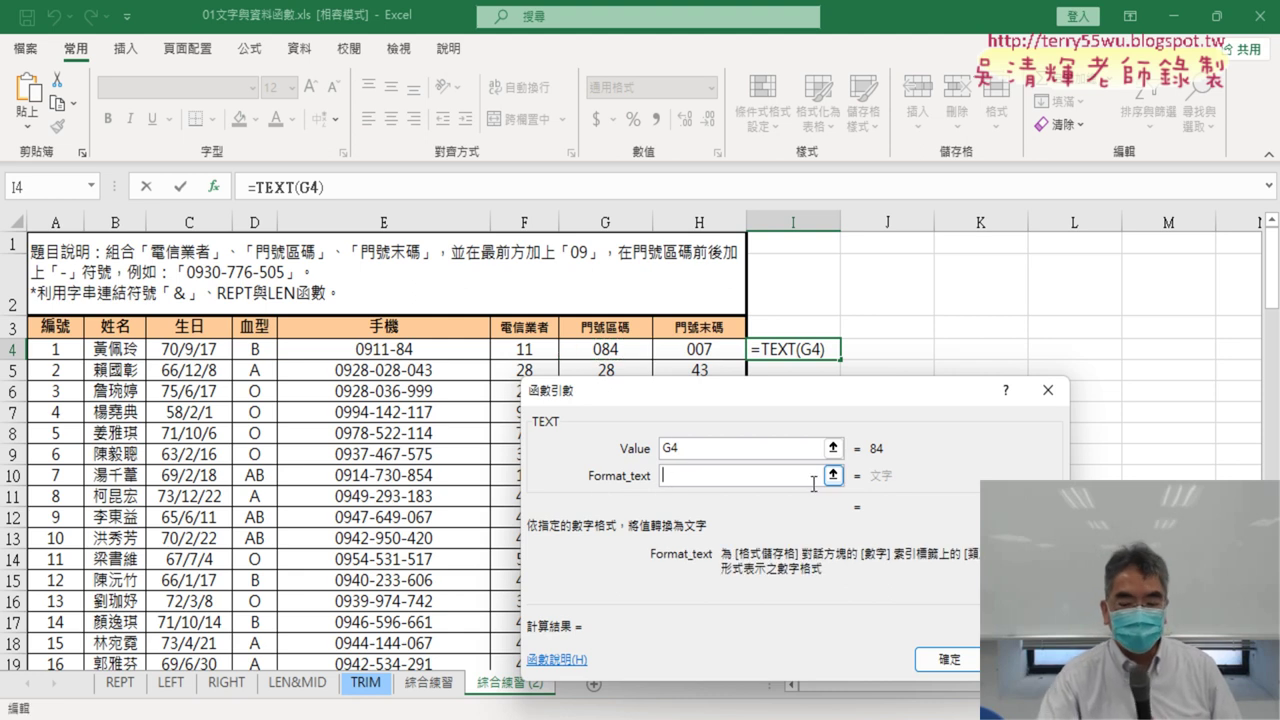
{"action": "type", "text": "00"}
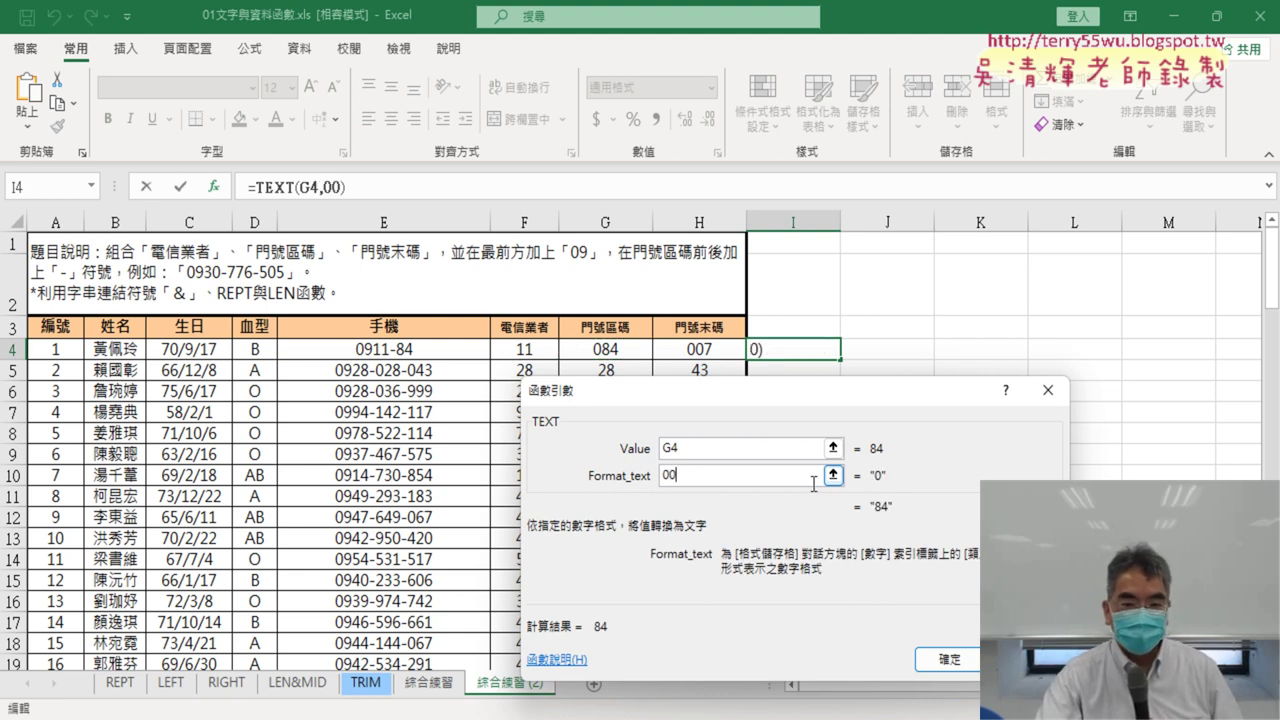
{"action": "type", "text": "0"}
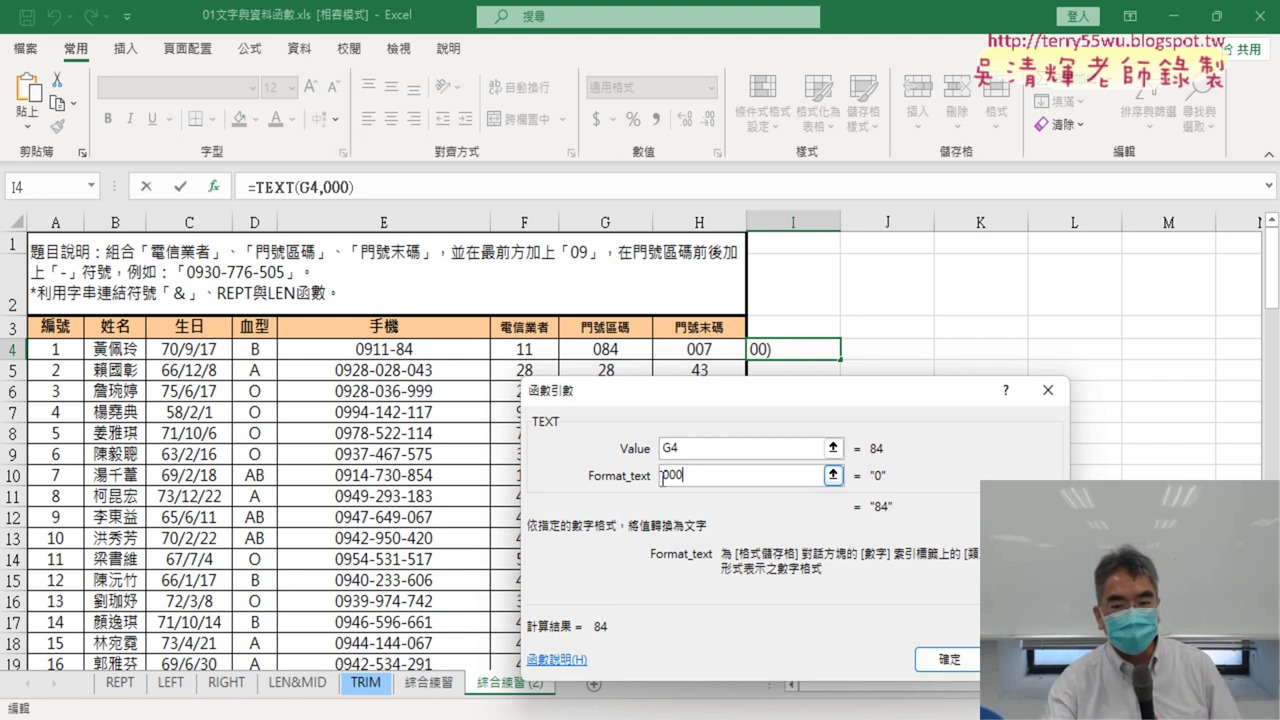
{"action": "left_click_drag", "start_coordinate": [689, 478], "coordinate": [656, 478]}
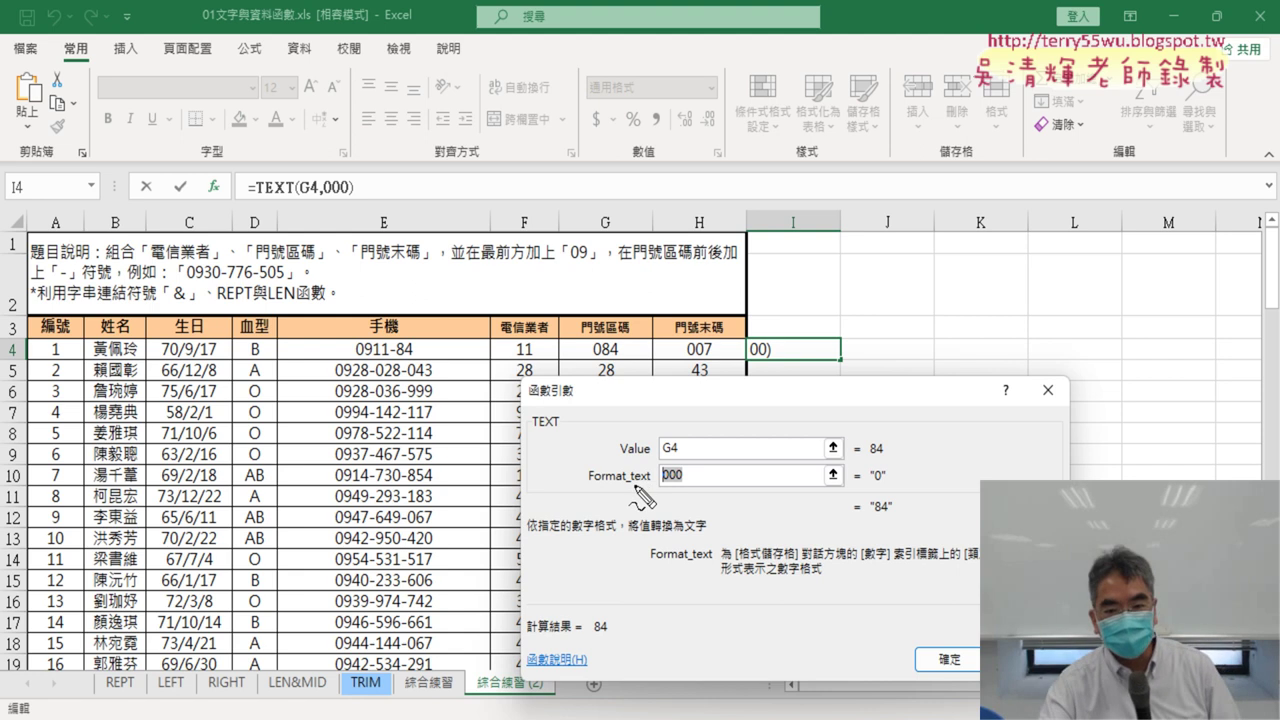
{"action": "left_click_drag", "start_coordinate": [633, 488], "coordinate": [647, 488]}
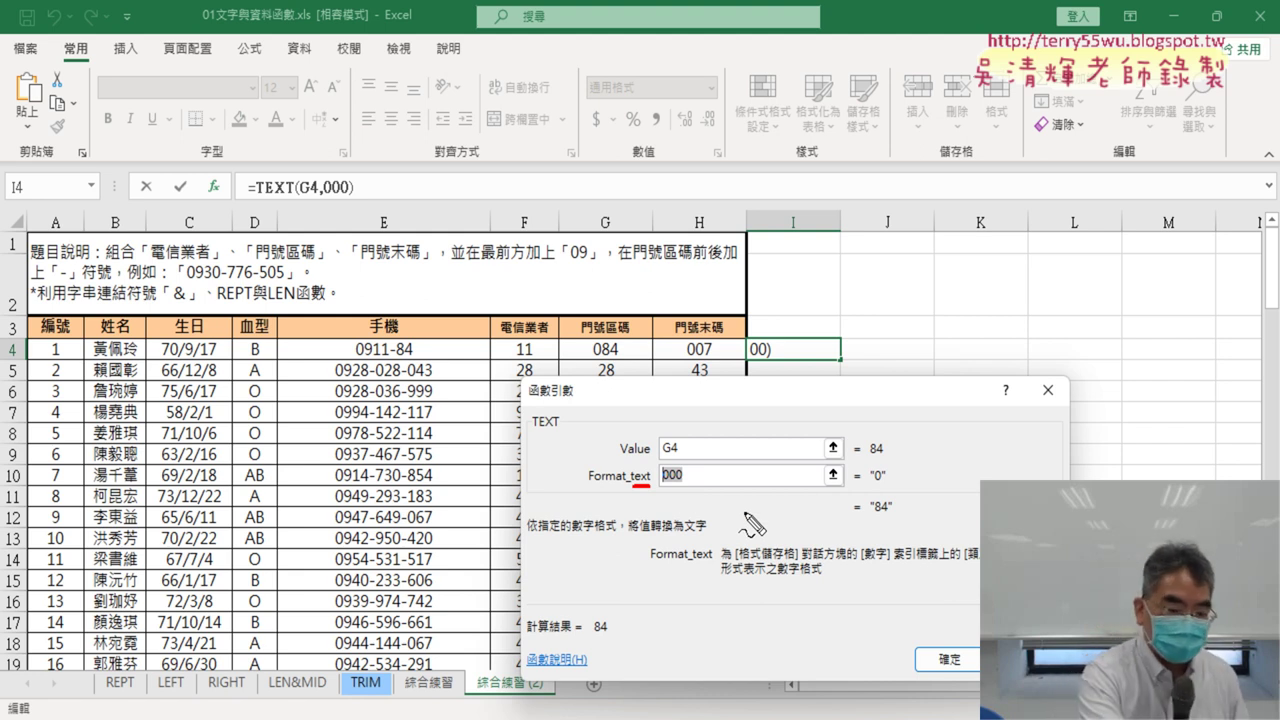
{"action": "key", "text": "Escape"}
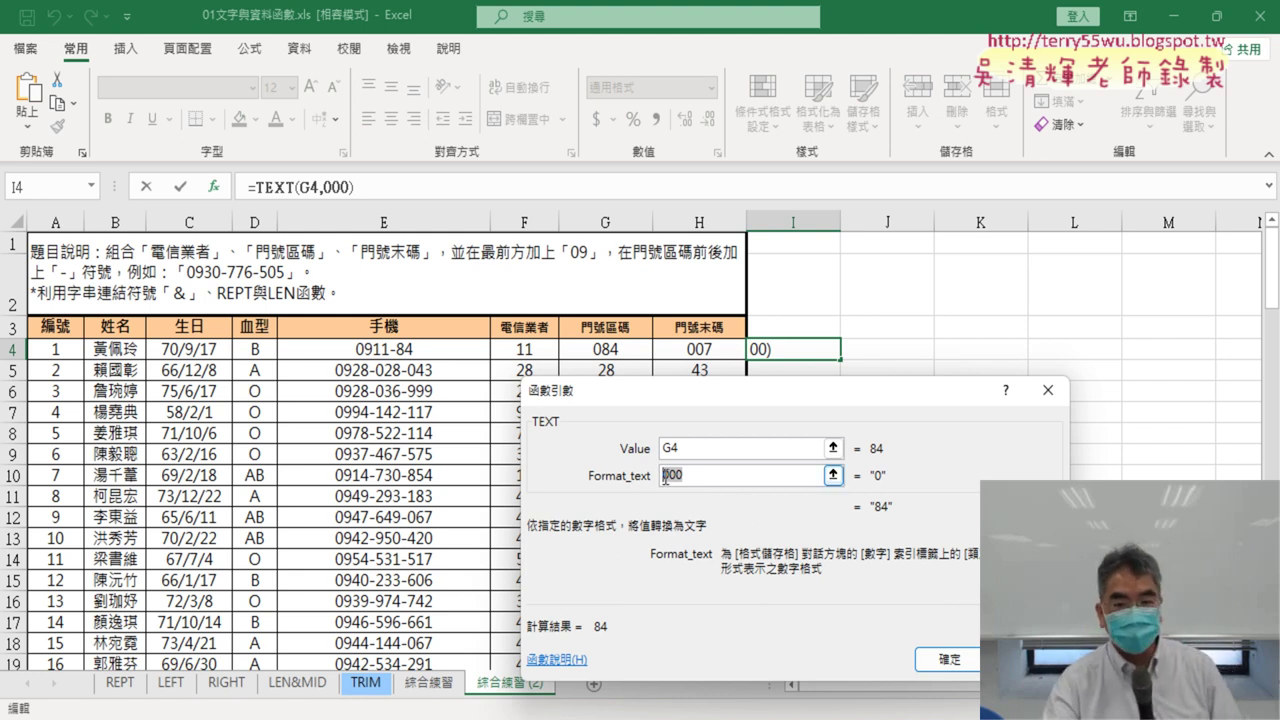
{"action": "left_click", "coordinate": [664, 476]}
Close the format as "000" and confirm, so I4 holds =TEXT(G4,"000") showing 084.
{"action": "type", "text": "\""}
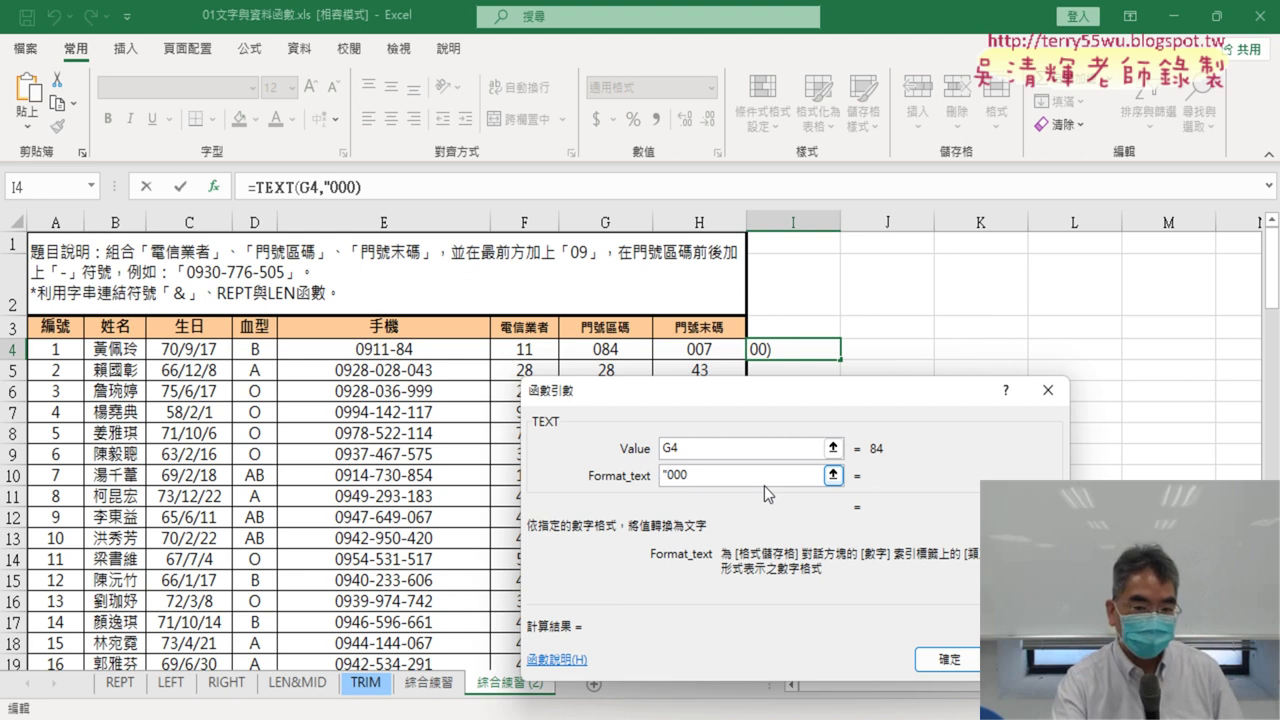
{"action": "key", "text": "End"}
{"action": "type", "text": "\""}
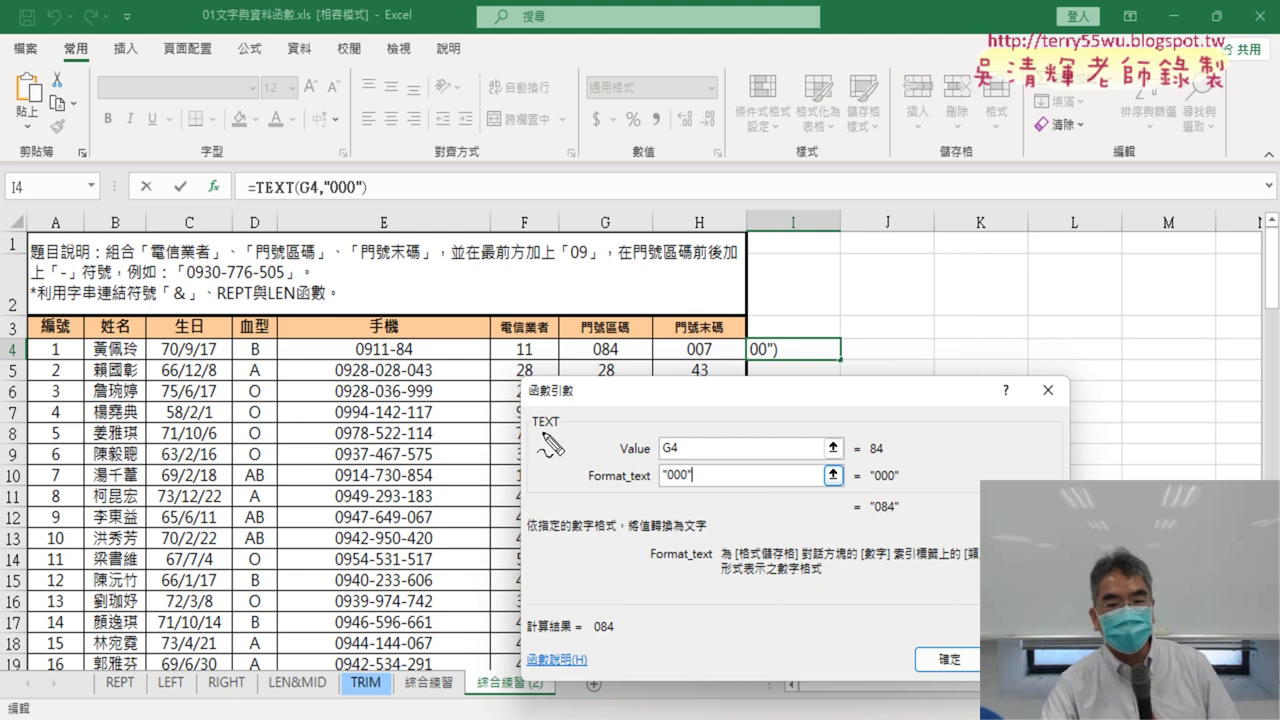
{"action": "mouse_move", "coordinate": [620, 358]}
{"action": "left_mouse_down"}
{"action": "mouse_move", "coordinate": [637, 343]}
{"action": "mouse_move", "coordinate": [660, 440]}
{"action": "mouse_move", "coordinate": [668, 425]}
{"action": "left_mouse_up"}
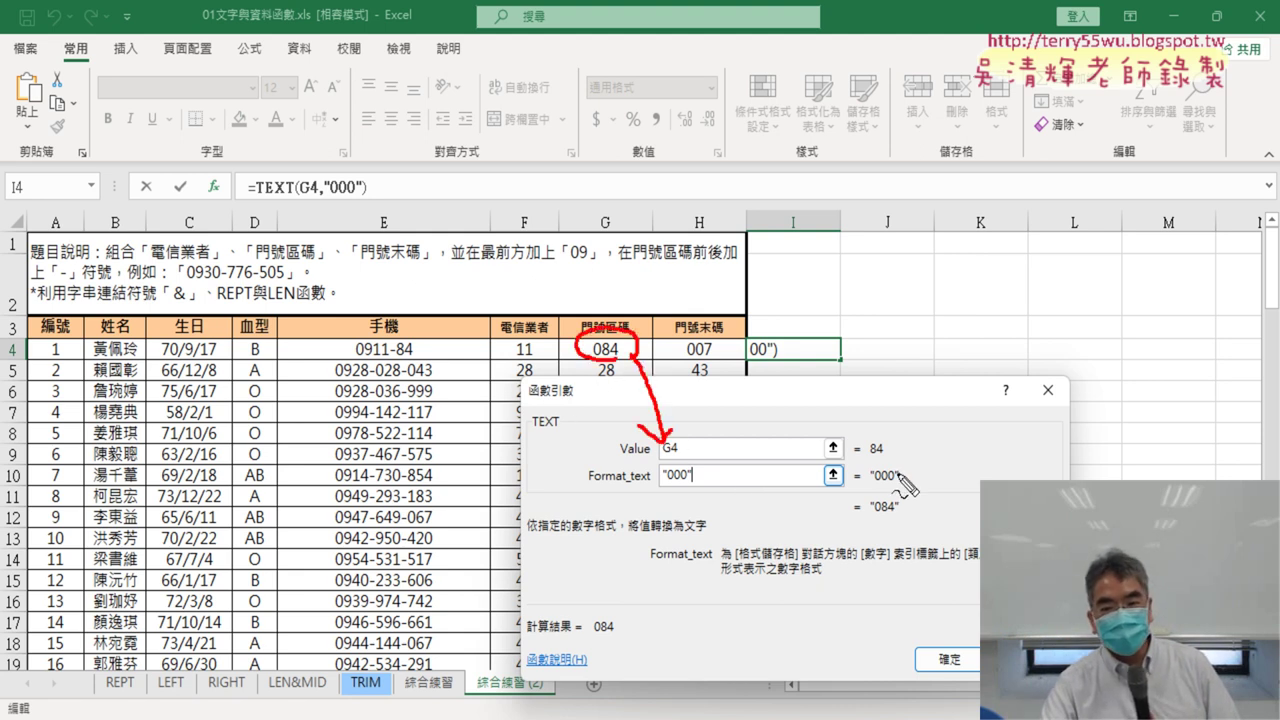
{"action": "left_click_drag", "start_coordinate": [882, 440], "coordinate": [880, 462]}
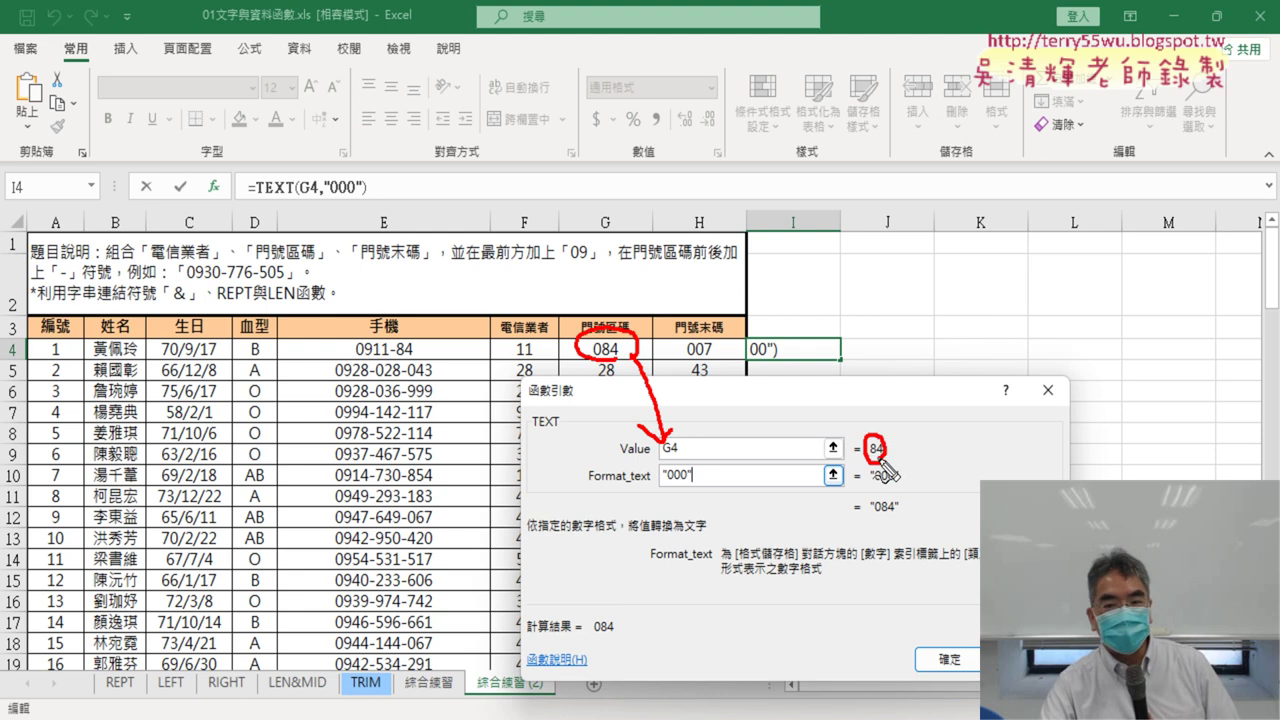
{"action": "left_click_drag", "start_coordinate": [665, 482], "coordinate": [697, 480]}
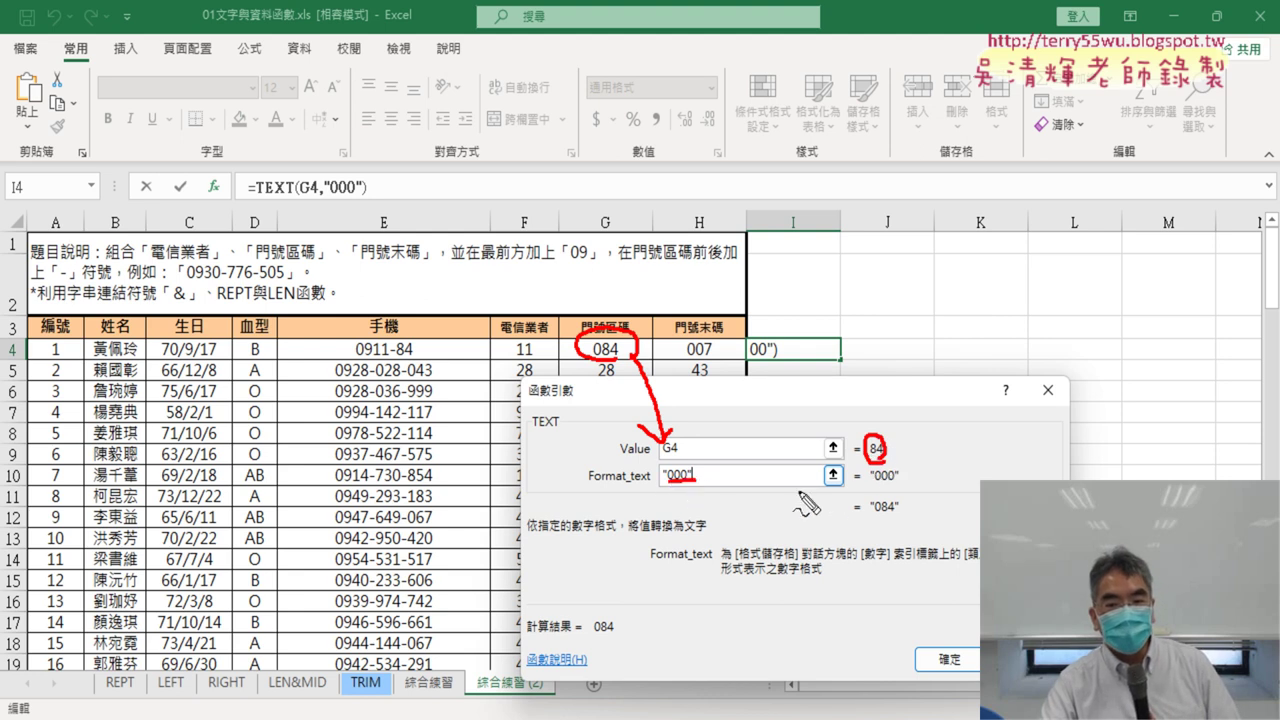
{"action": "mouse_move", "coordinate": [870, 484]}
{"action": "left_mouse_down"}
{"action": "mouse_move", "coordinate": [898, 483]}
{"action": "mouse_move", "coordinate": [898, 514]}
{"action": "left_mouse_up"}
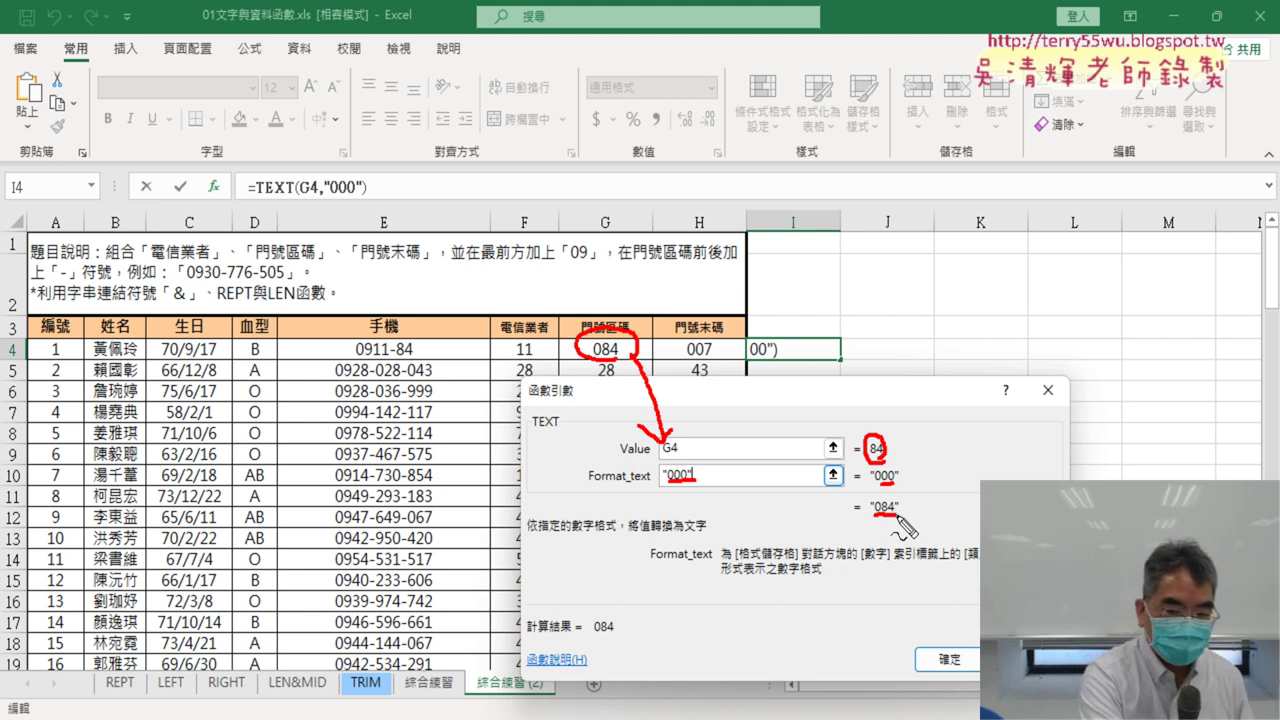
{"action": "key", "text": "Escape"}
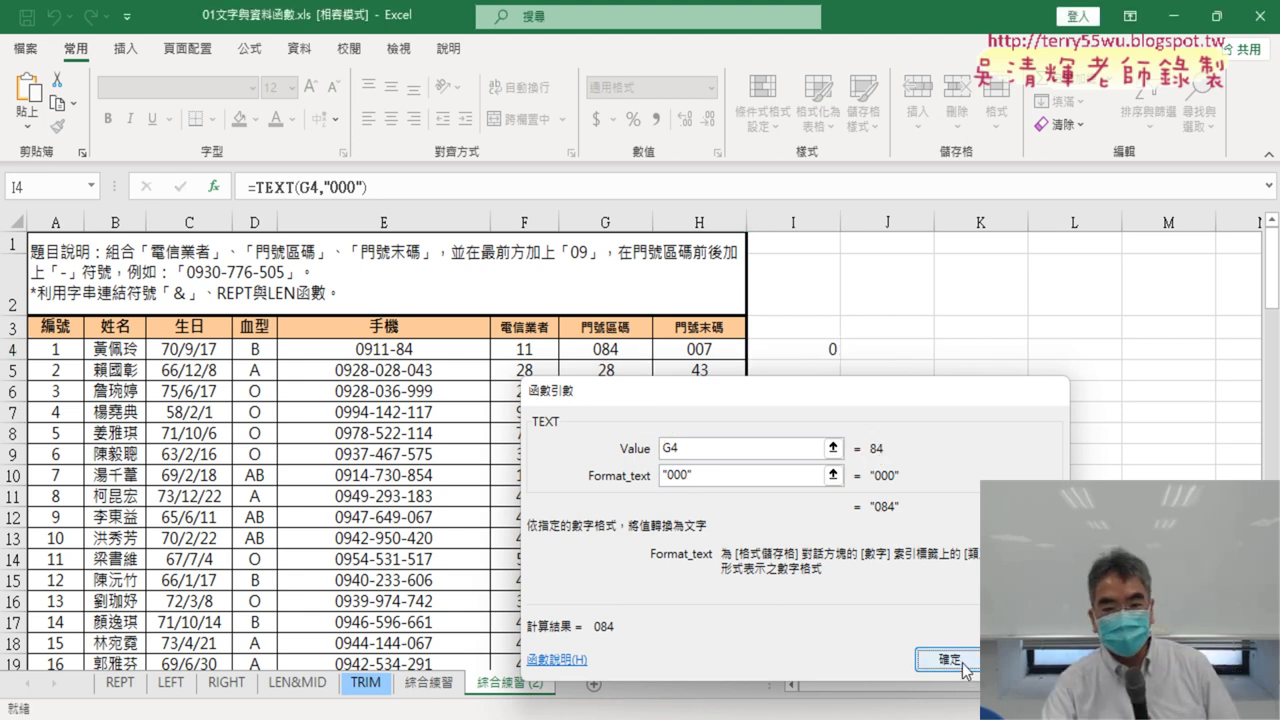
{"action": "left_click", "coordinate": [955, 660]}
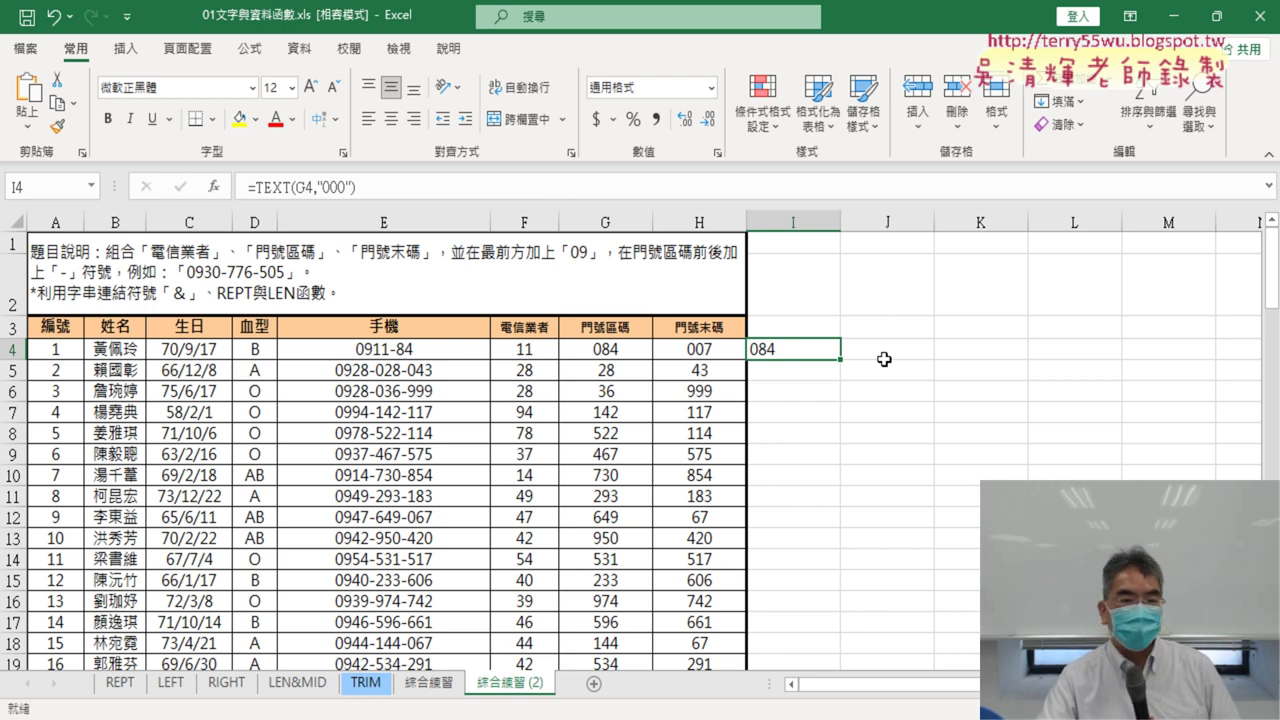
{"action": "left_click", "coordinate": [411, 350]}
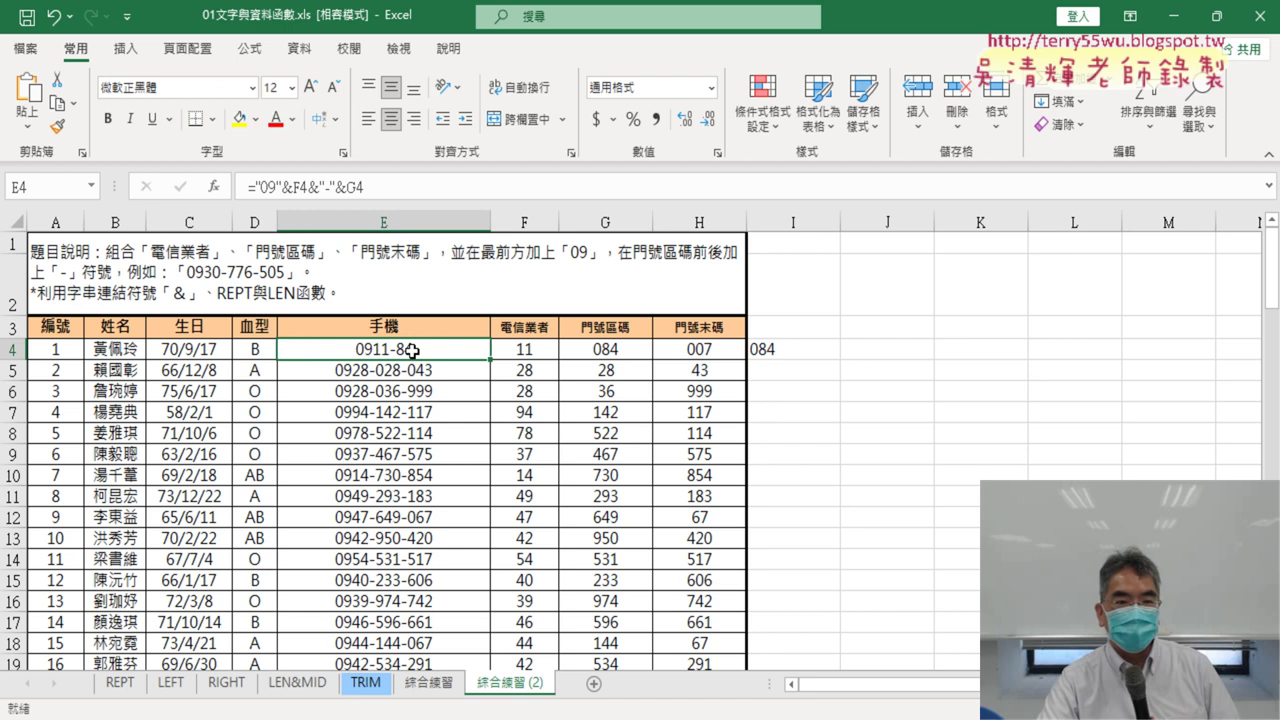
Replace the G4 reference in E4's formula with I4.
{"action": "left_click", "coordinate": [352, 192]}
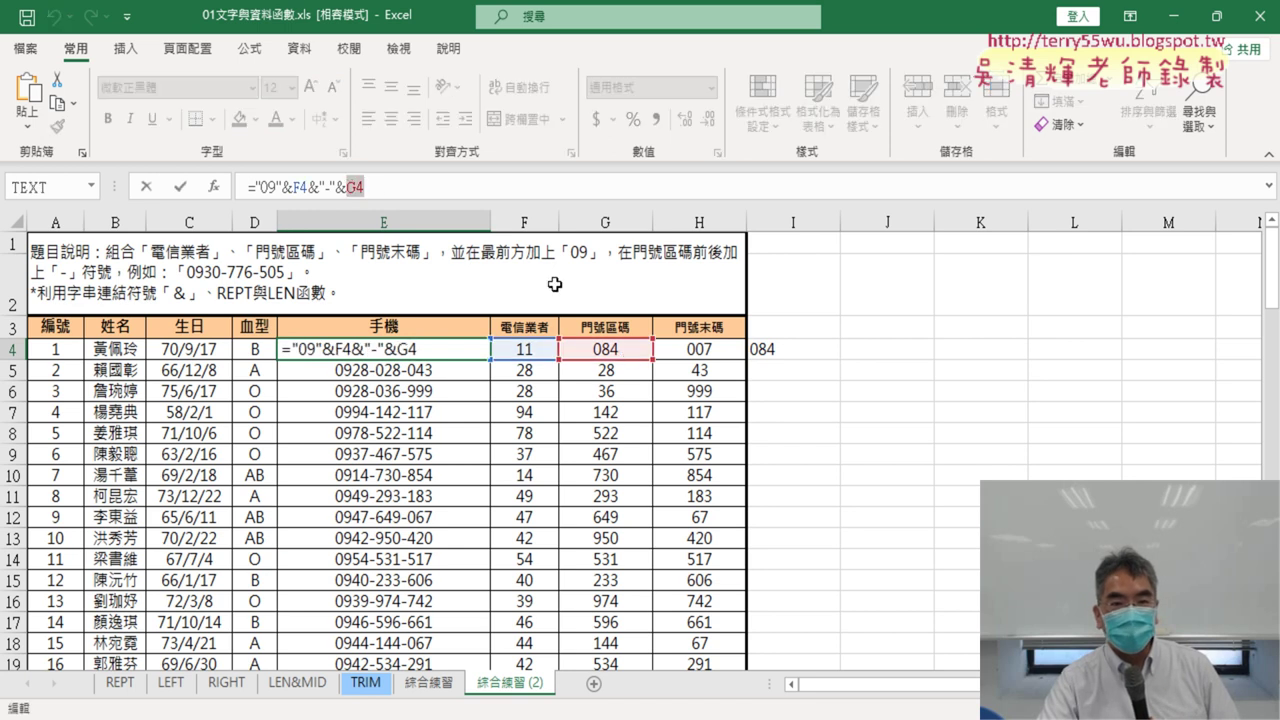
{"action": "key", "text": "BackSpace"}
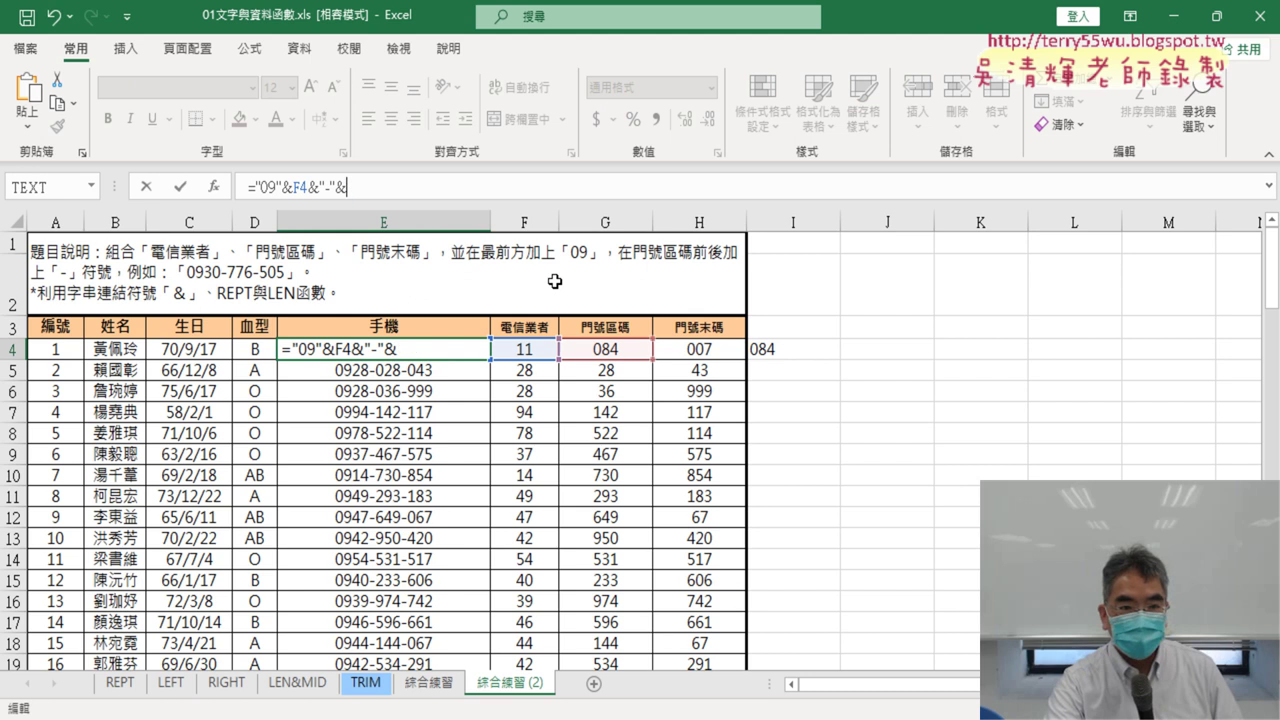
{"action": "left_click", "coordinate": [814, 350]}
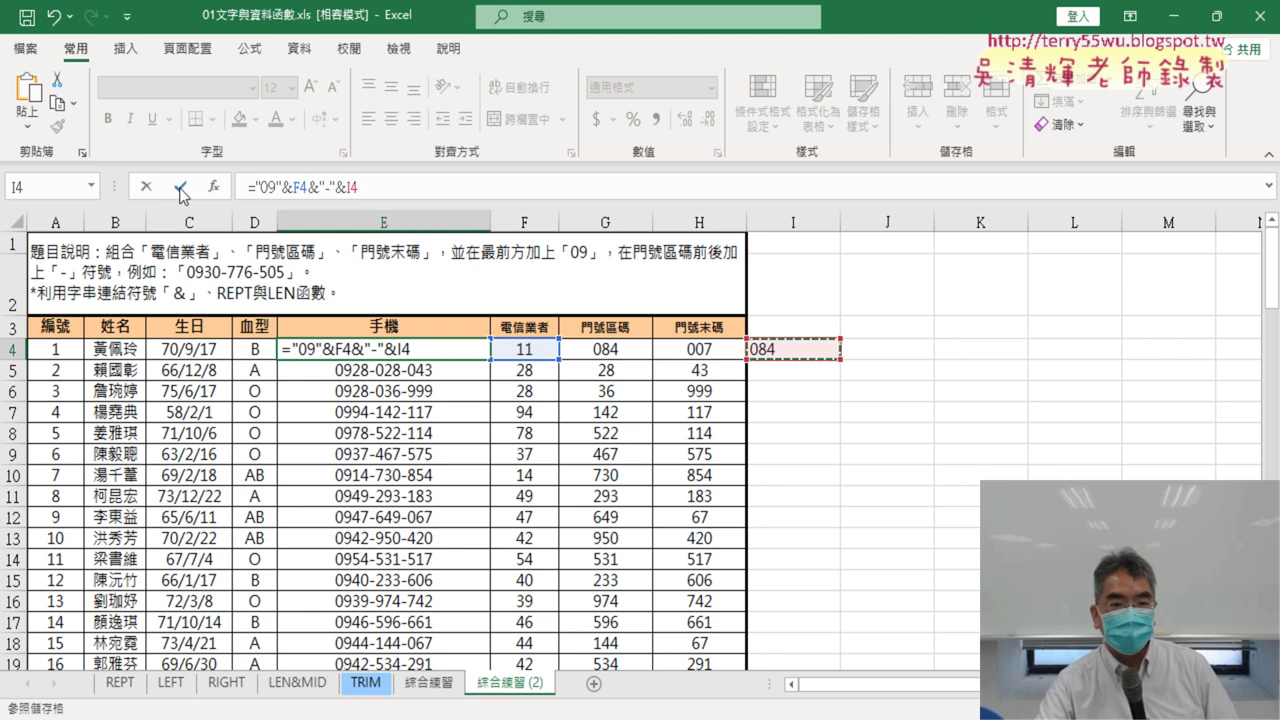
{"action": "left_click", "coordinate": [182, 189]}
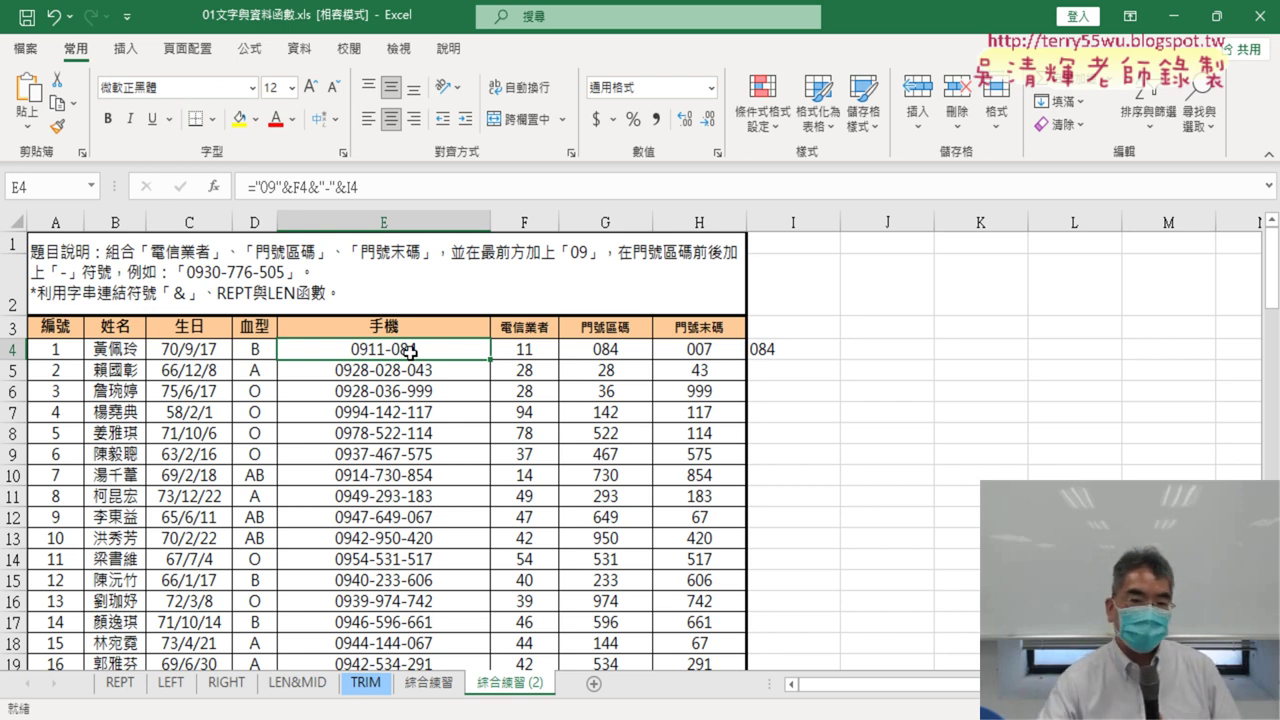
Remove the I4 reference so E4's formula ends at ="09"&F4&"-"&.
{"action": "left_click", "coordinate": [781, 349]}
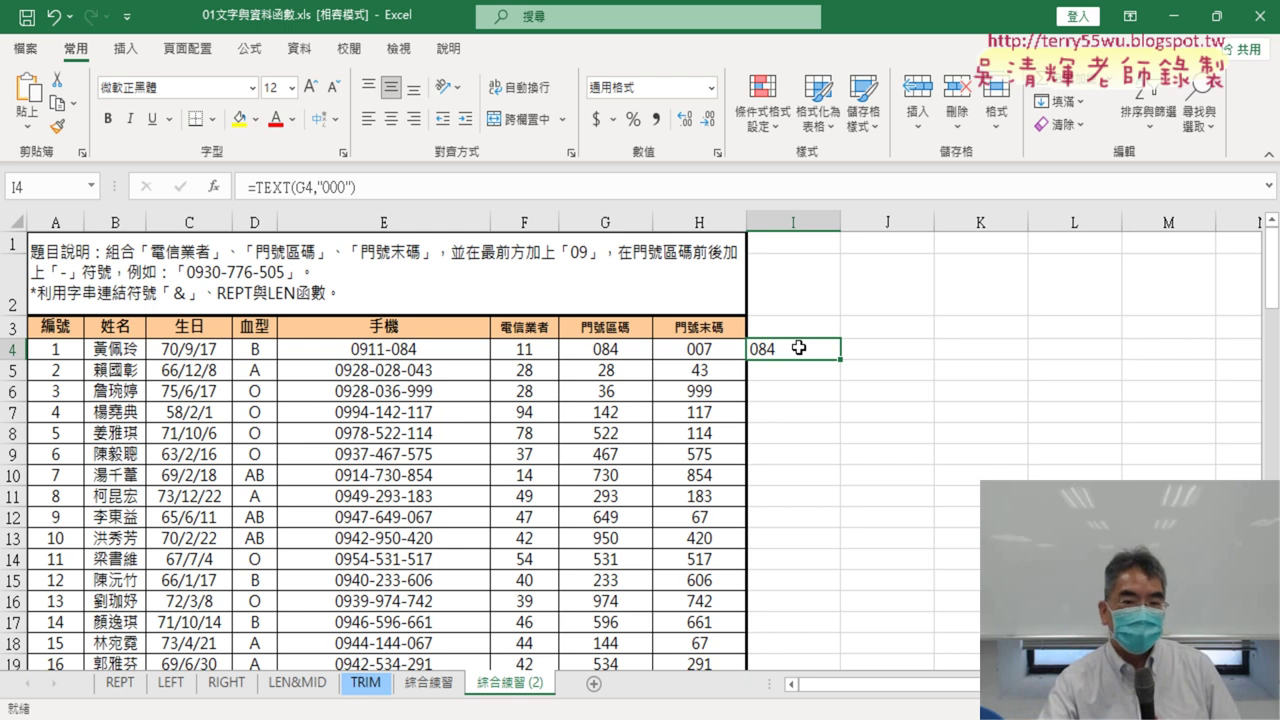
{"action": "left_click", "coordinate": [402, 352]}
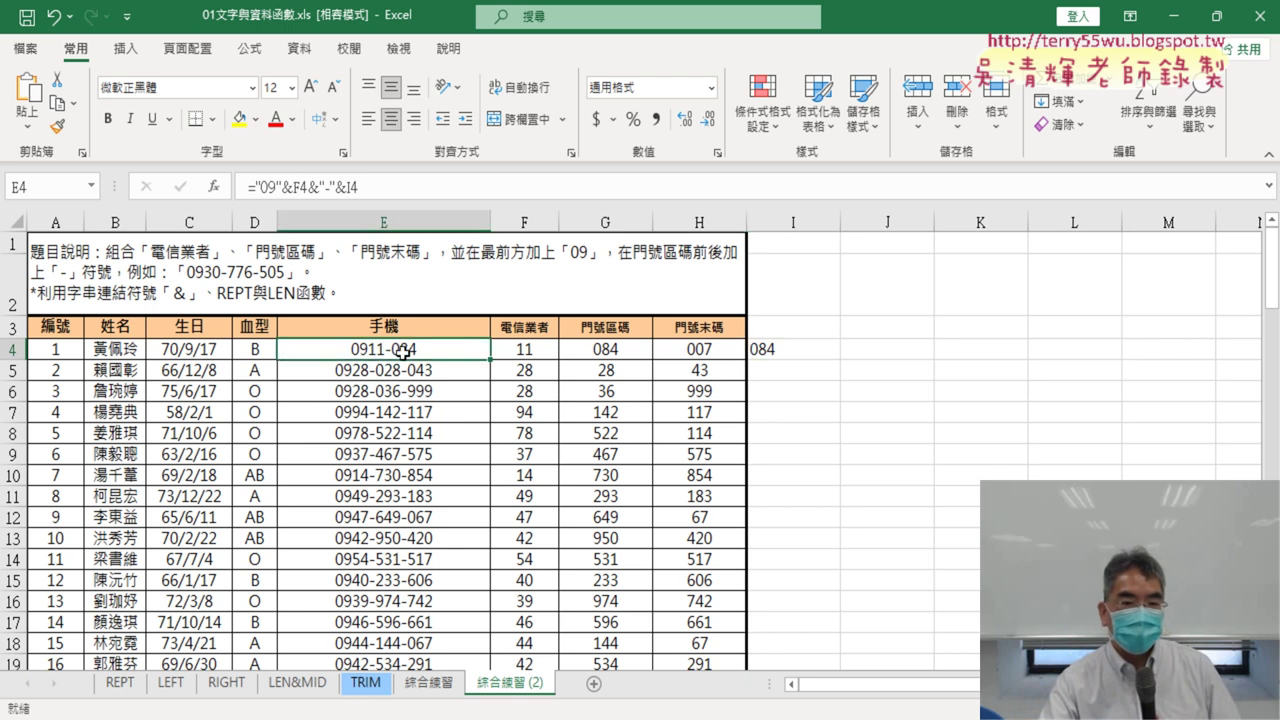
{"action": "left_click", "coordinate": [348, 193]}
{"action": "key", "text": "BackSpace"}
{"action": "key", "text": "BackSpace"}
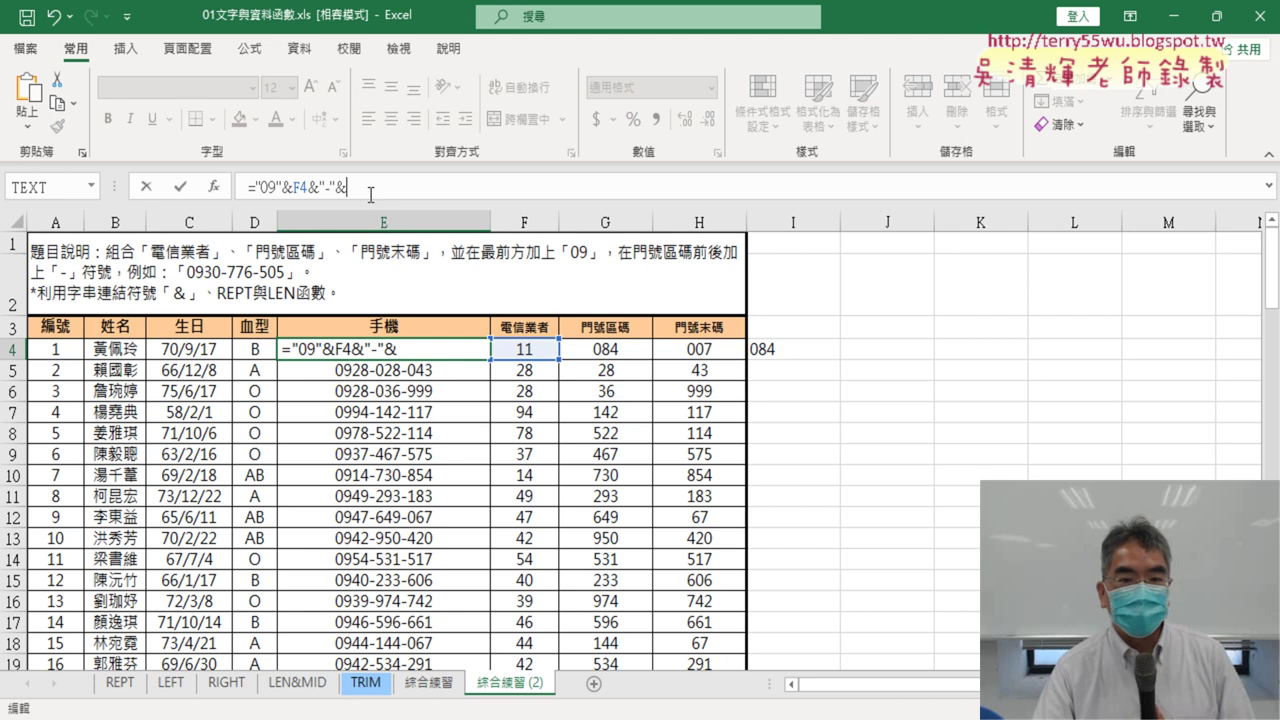
{"action": "left_click", "coordinate": [213, 187]}
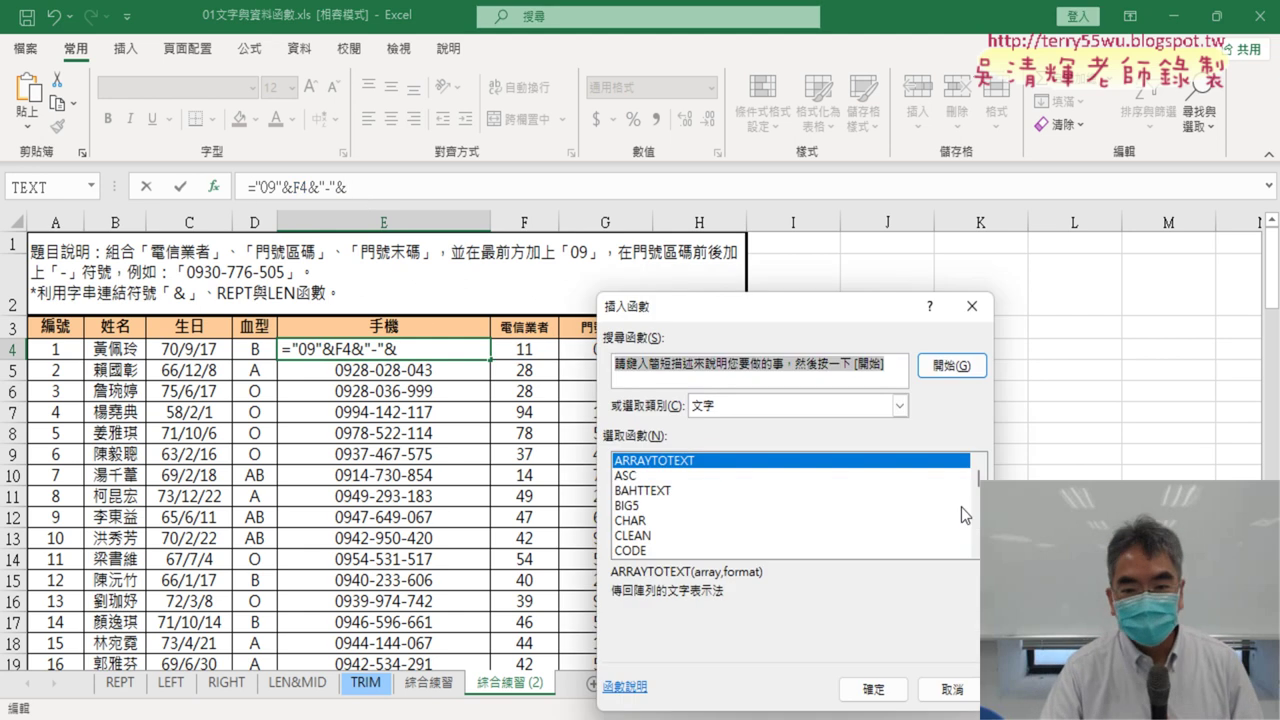
Append TEXT(G4,"000") to E4's formula so it displays 0911-084.
{"action": "scroll", "coordinate": [790, 505], "scroll_direction": "down", "scroll_amount": 2}
{"action": "scroll", "coordinate": [790, 505], "scroll_direction": "down", "scroll_amount": 2}
{"action": "scroll", "coordinate": [790, 505], "scroll_direction": "down", "scroll_amount": 2}
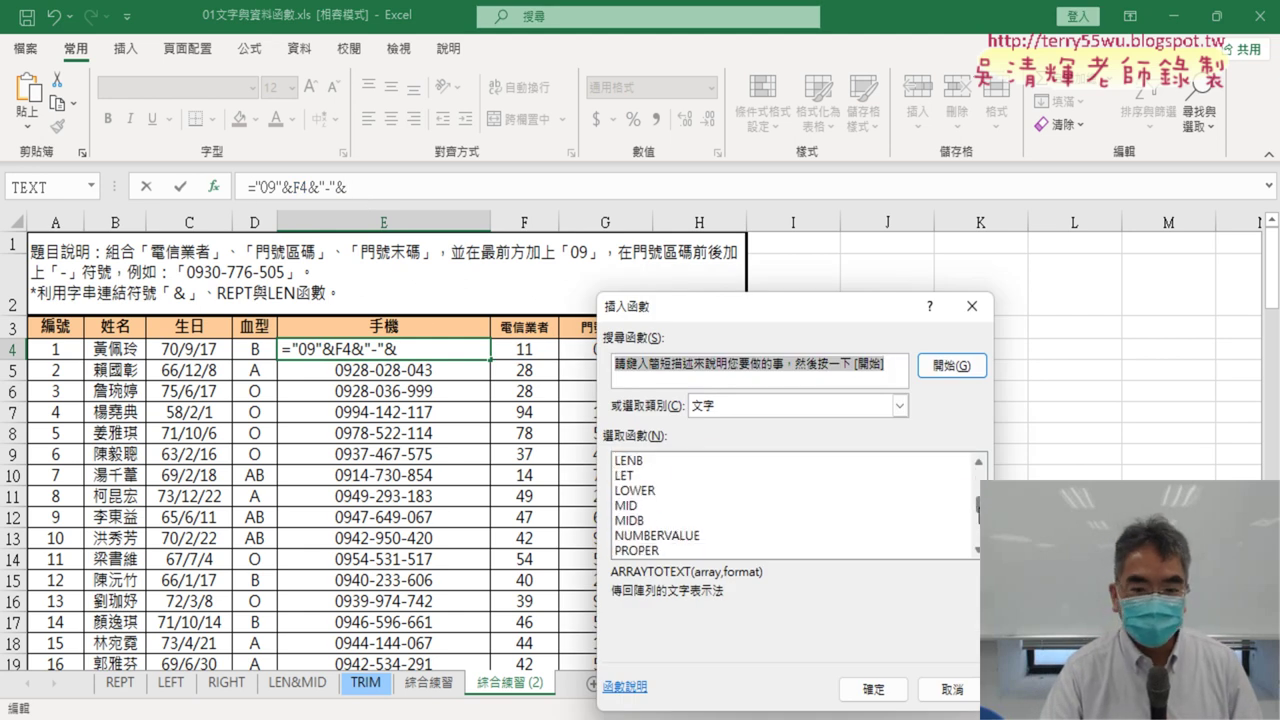
{"action": "scroll", "coordinate": [790, 505], "scroll_direction": "down", "scroll_amount": 2}
{"action": "scroll", "coordinate": [680, 505], "scroll_direction": "down", "scroll_amount": 2}
{"action": "double_click", "coordinate": [655, 522]}
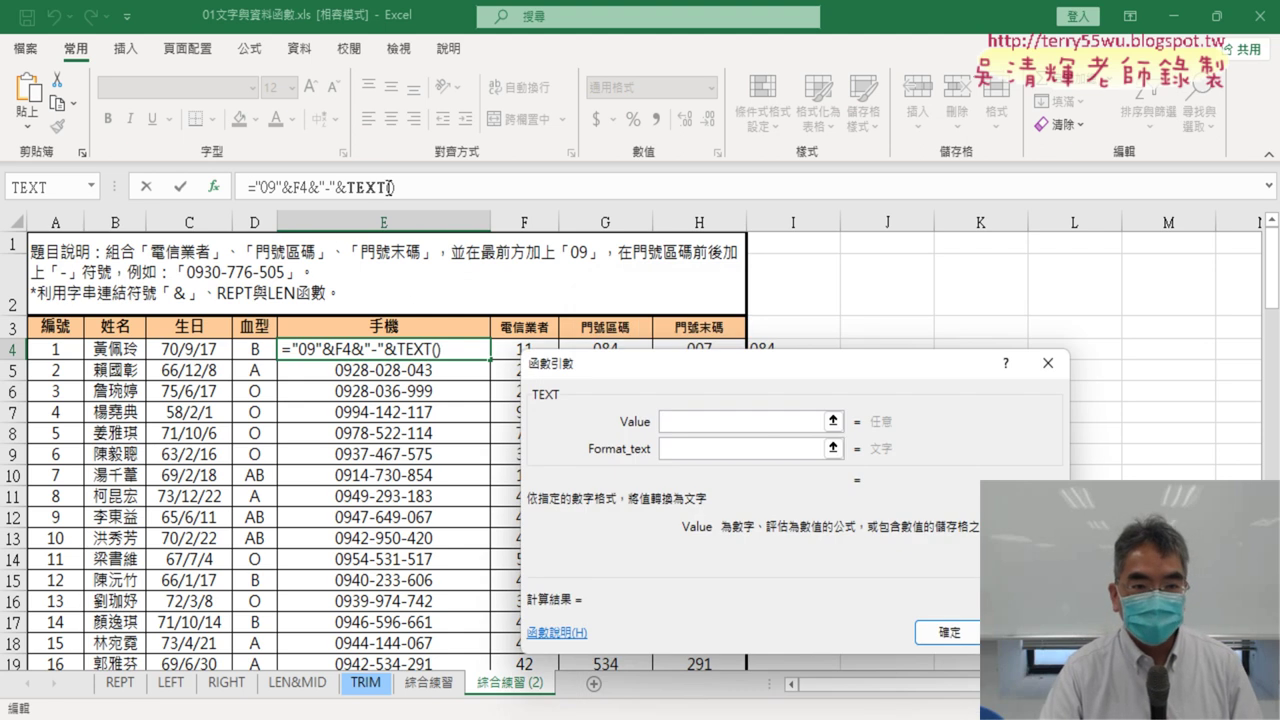
{"action": "left_click_drag", "start_coordinate": [621, 358], "coordinate": [291, 379]}
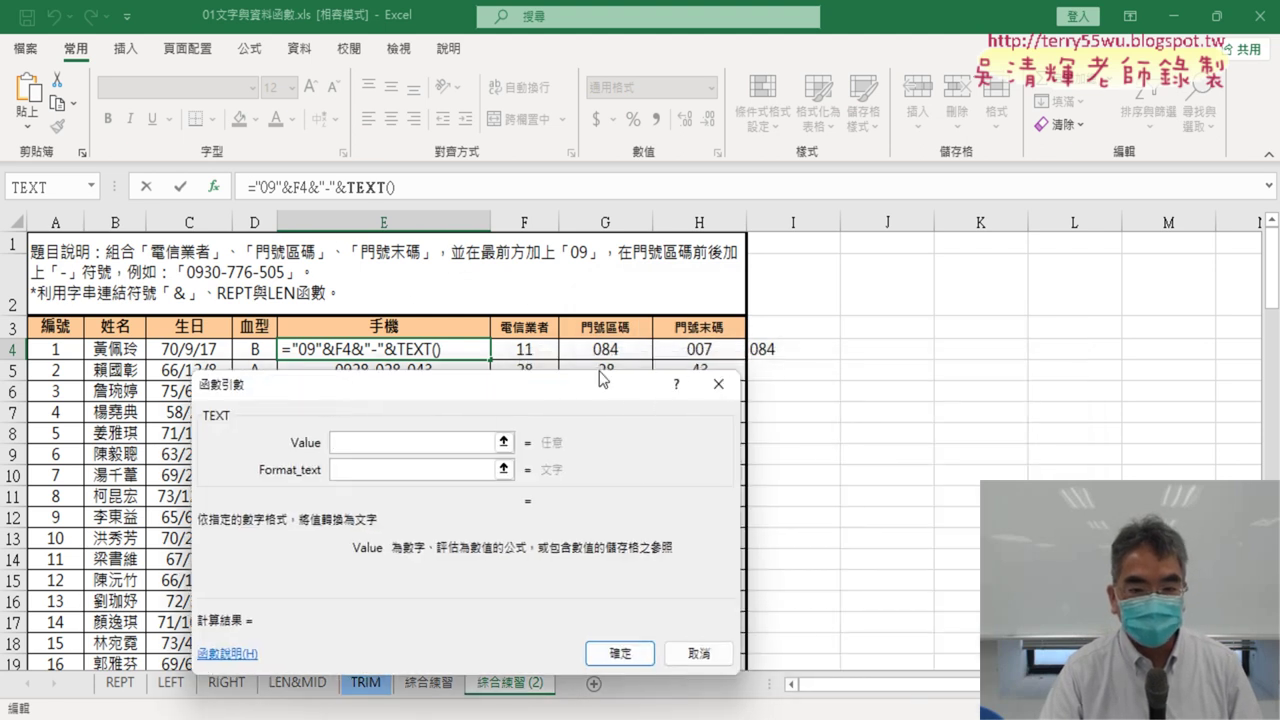
{"action": "left_click", "coordinate": [628, 352]}
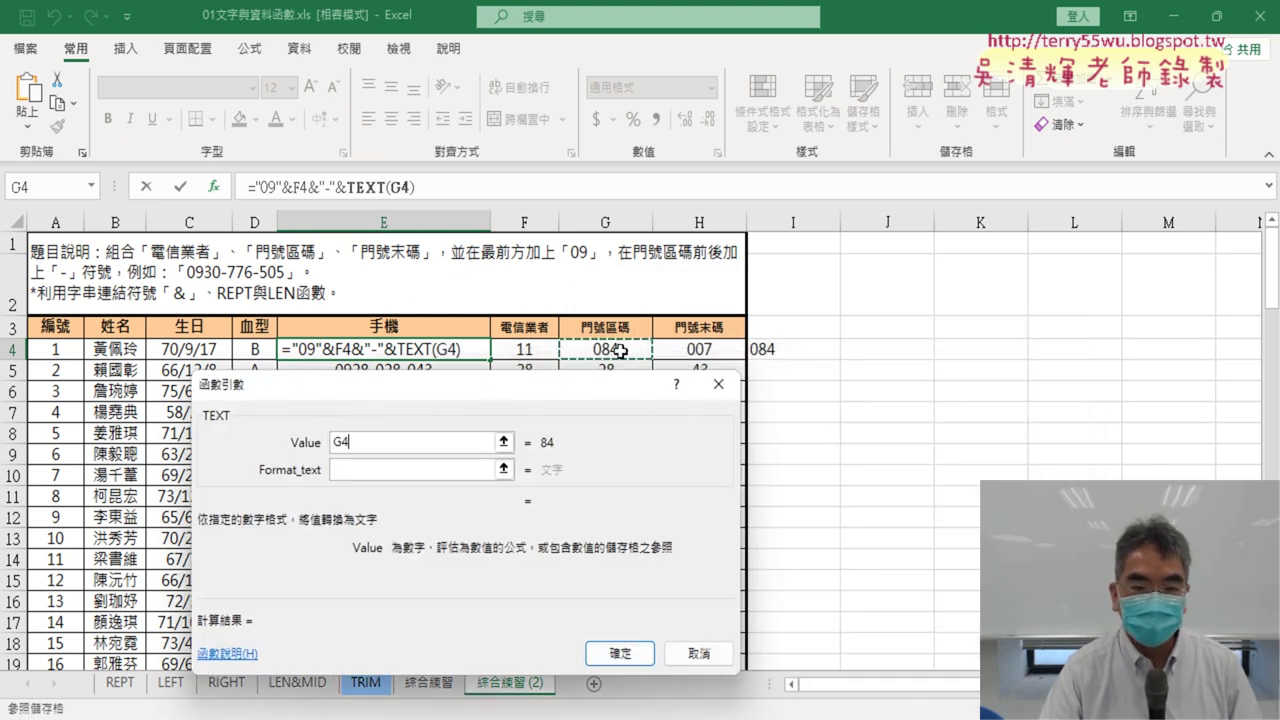
{"action": "left_click", "coordinate": [428, 470]}
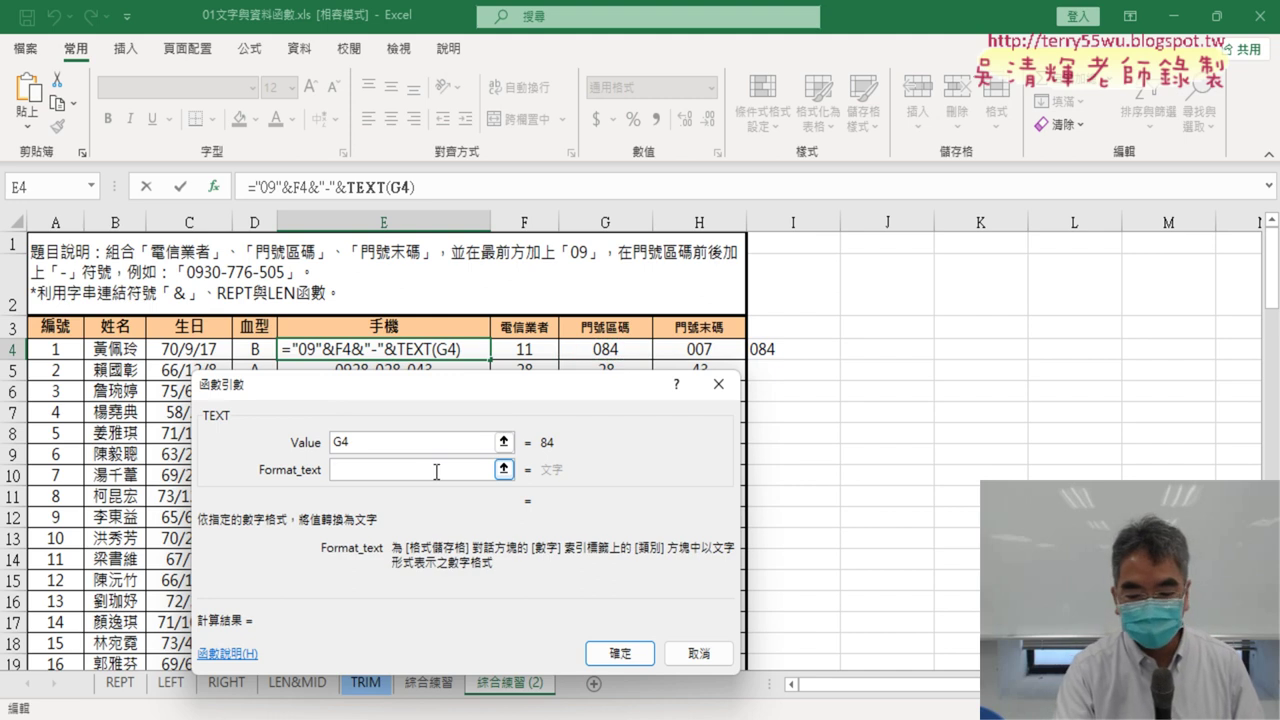
{"action": "type", "text": "\"000"}
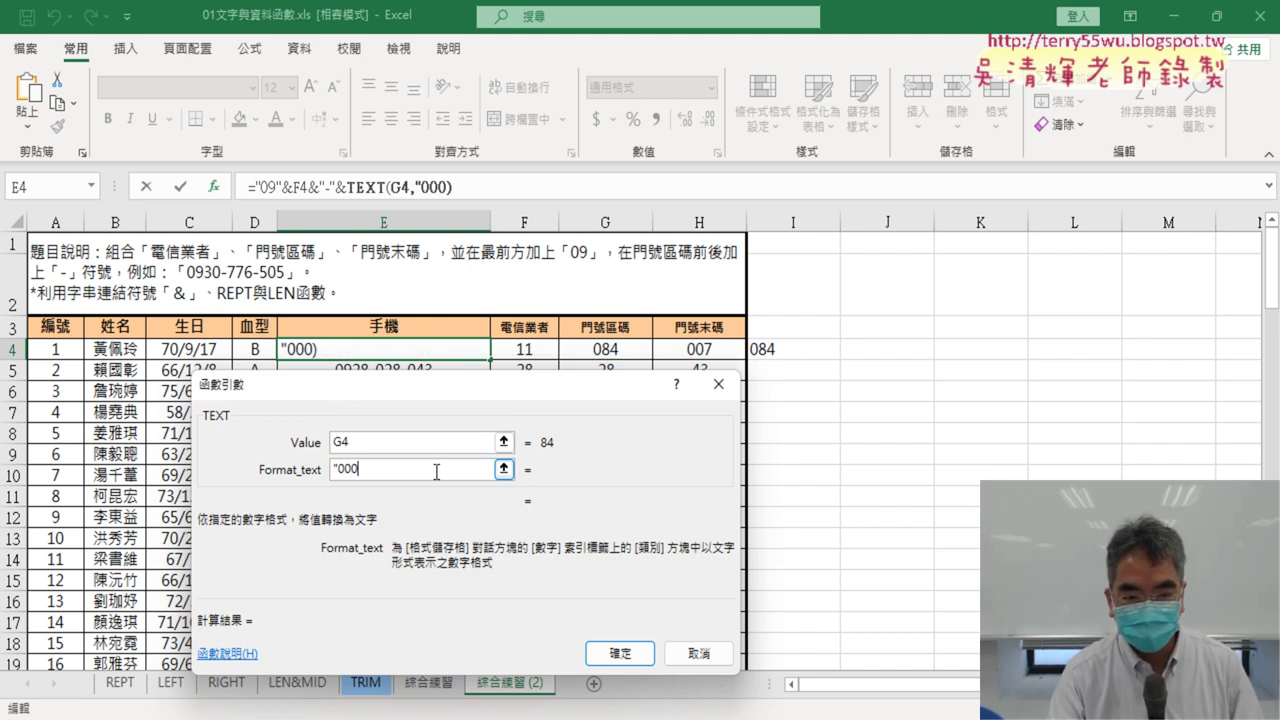
{"action": "type", "text": "\""}
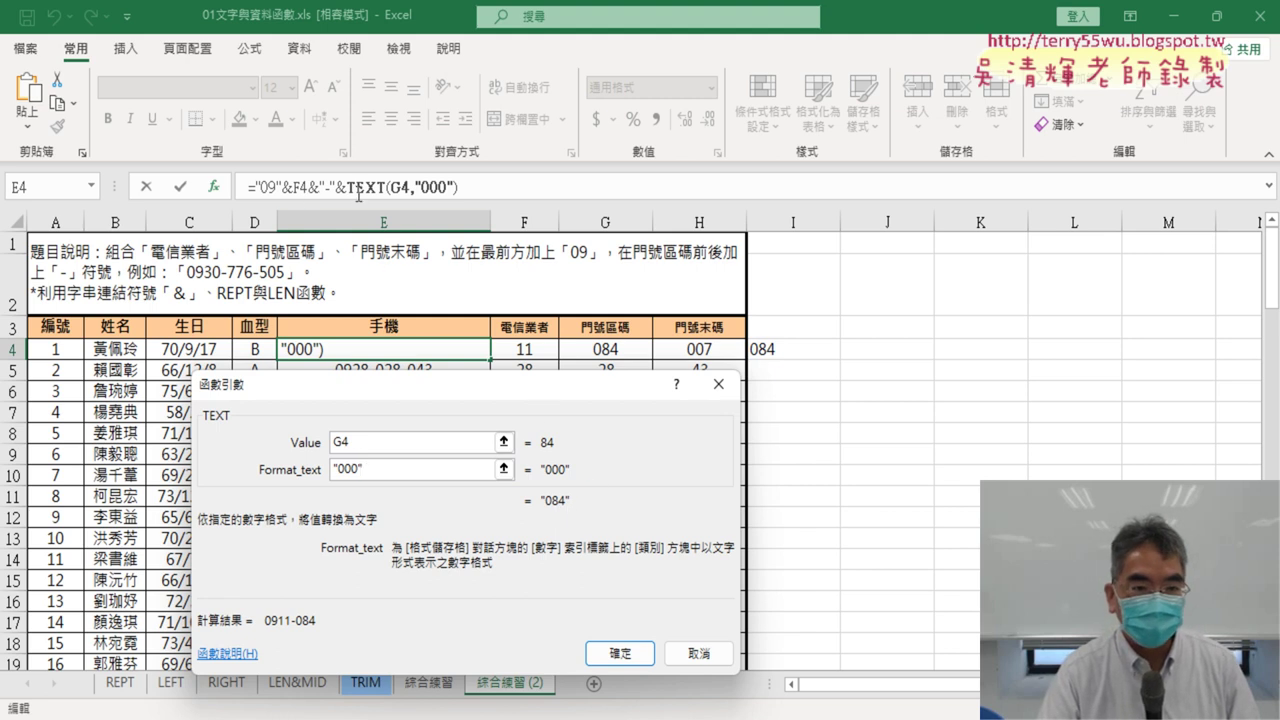
{"action": "left_click", "coordinate": [621, 655]}
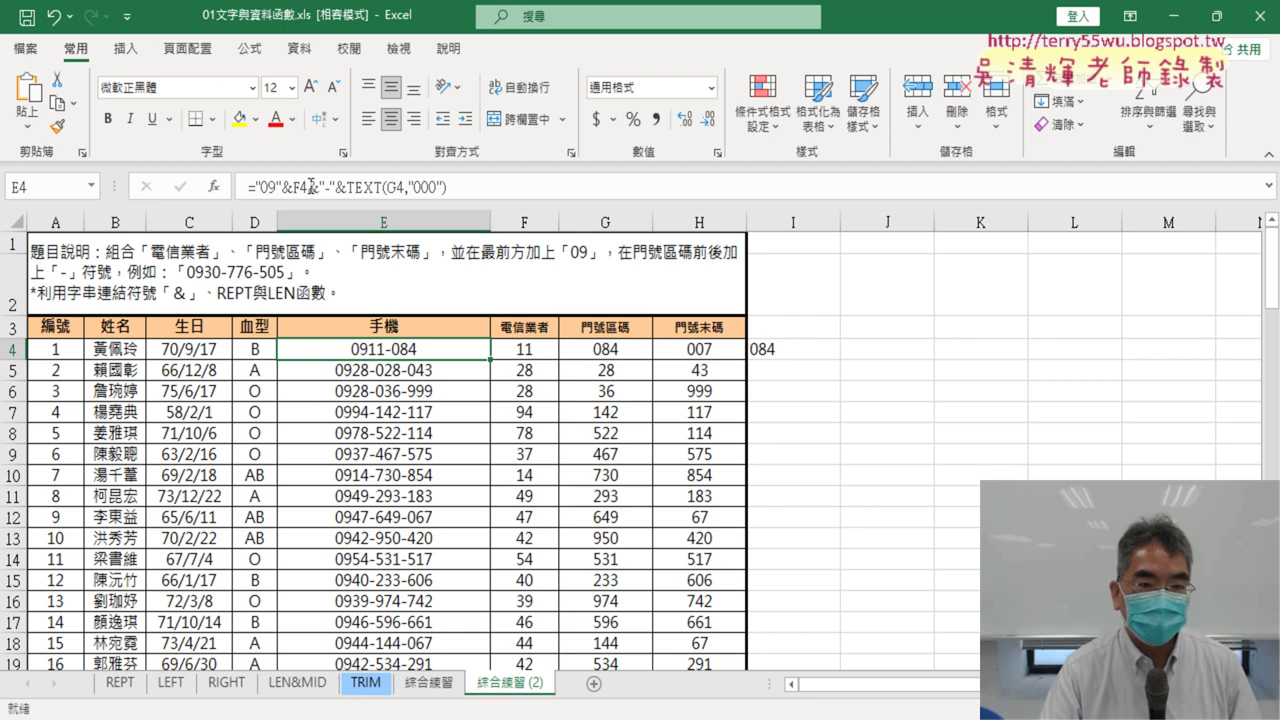
Append a copy of &"-"&TEXT(G4,"000") to E4's formula and change its G4 to H4.
{"action": "left_click_drag", "start_coordinate": [309, 187], "coordinate": [497, 189]}
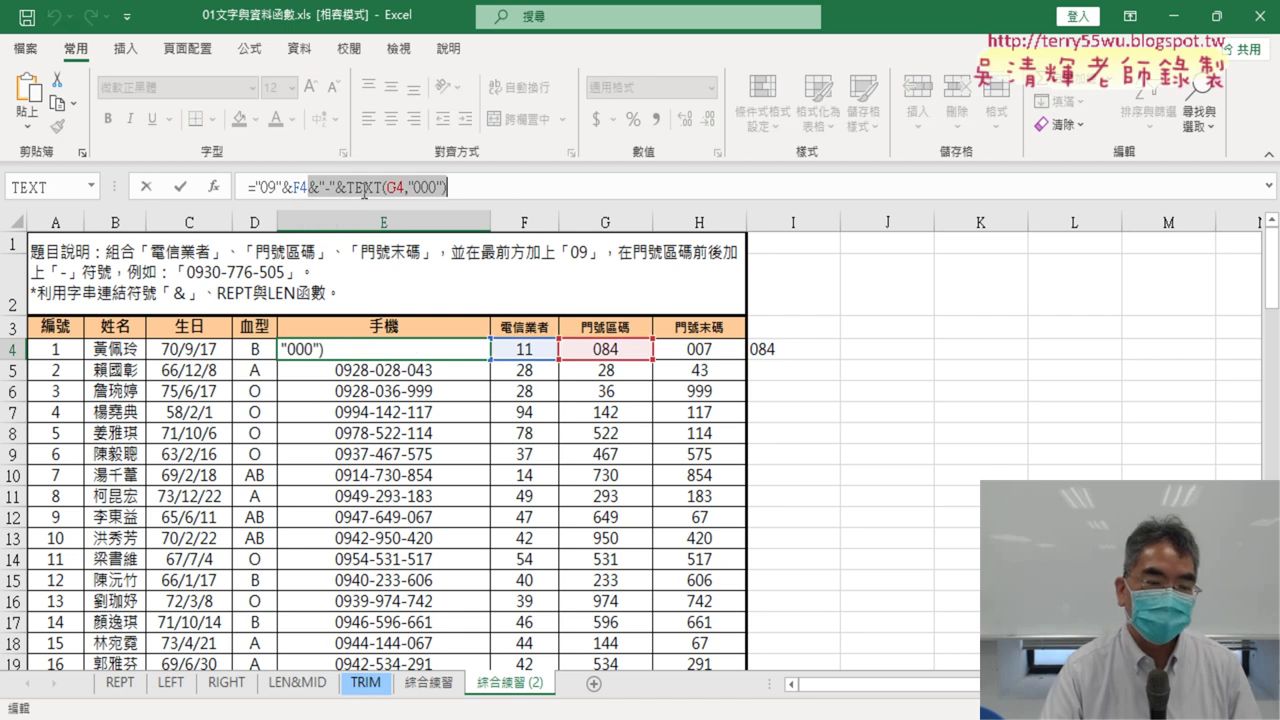
{"action": "right_click", "coordinate": [363, 190]}
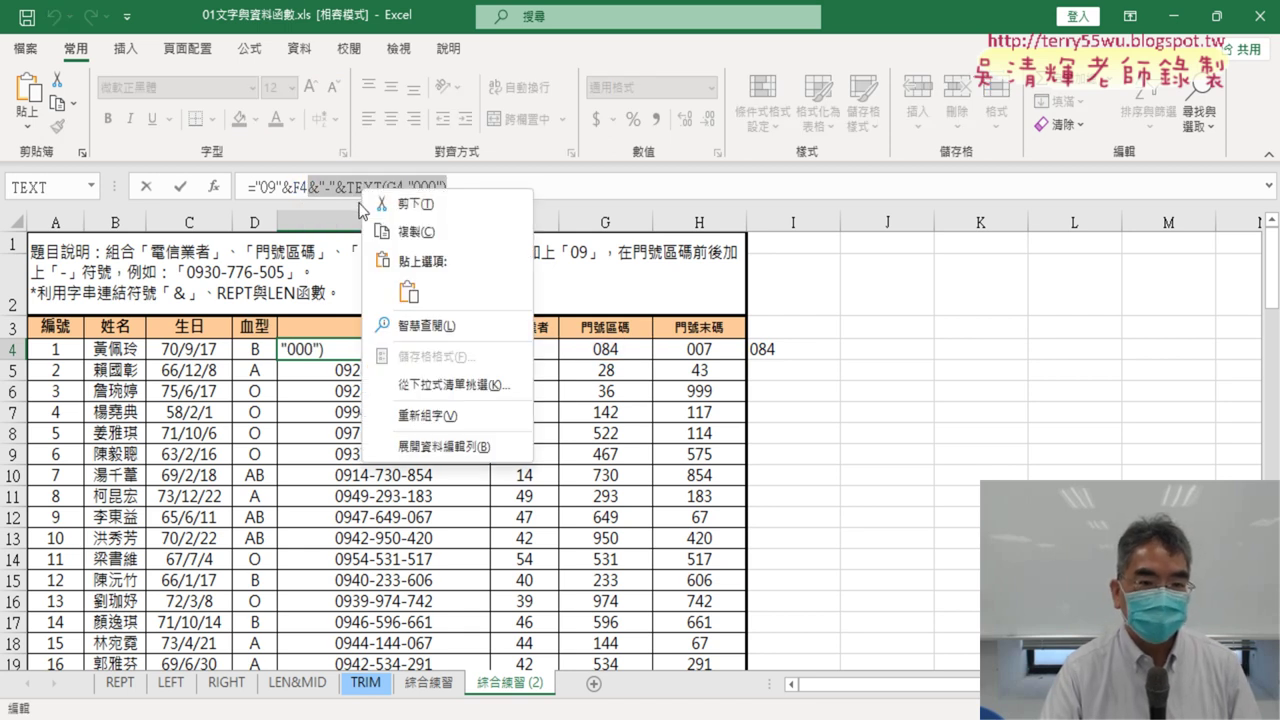
{"action": "left_click", "coordinate": [409, 233]}
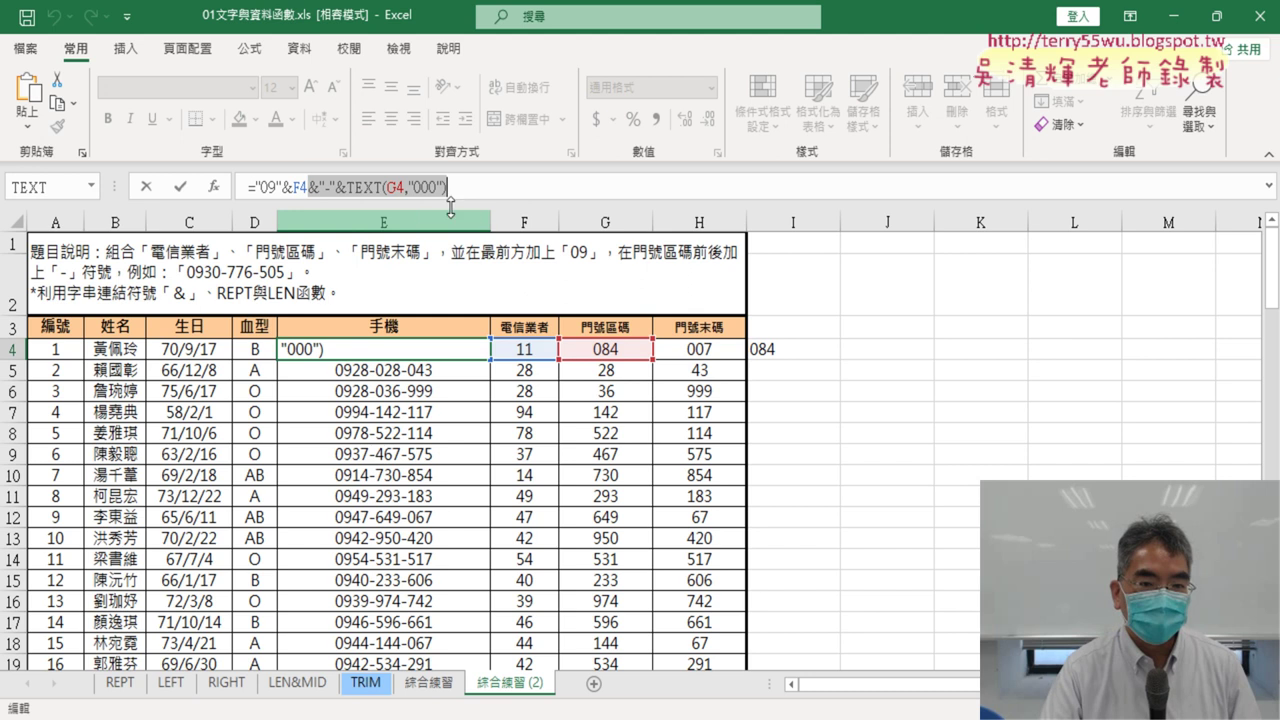
{"action": "left_click", "coordinate": [470, 188]}
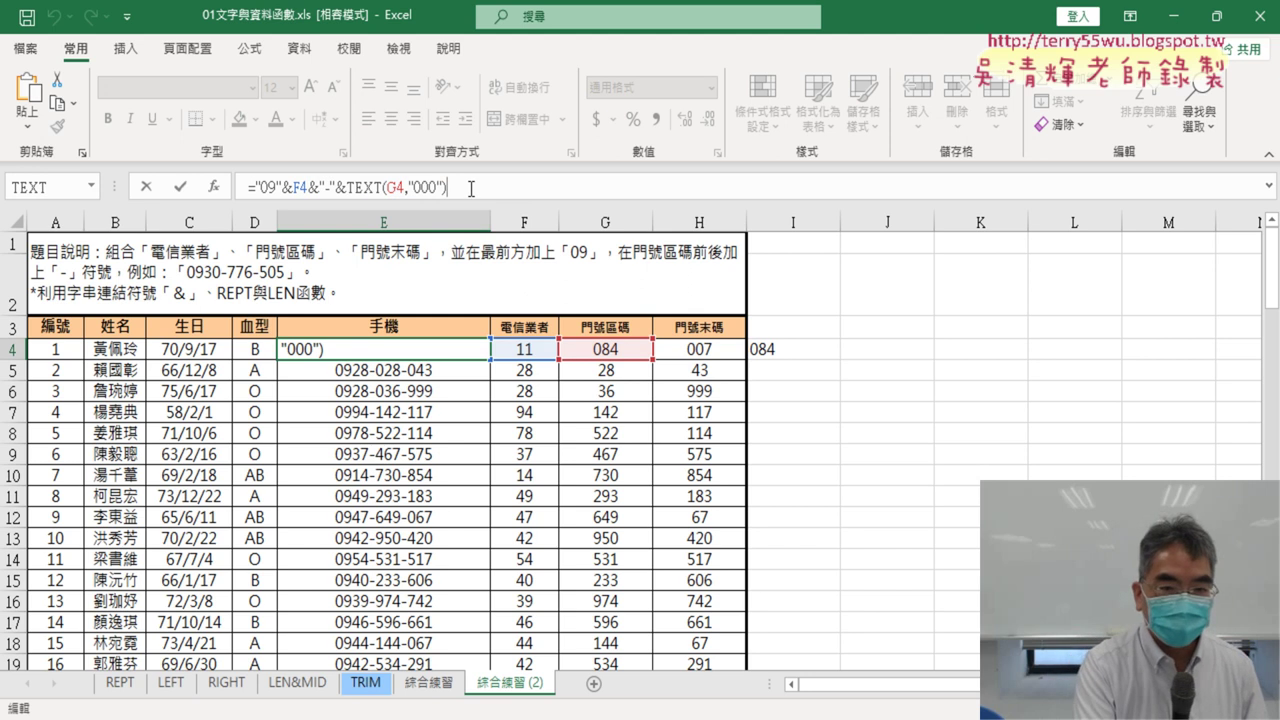
{"action": "key", "text": "ctrl+v"}
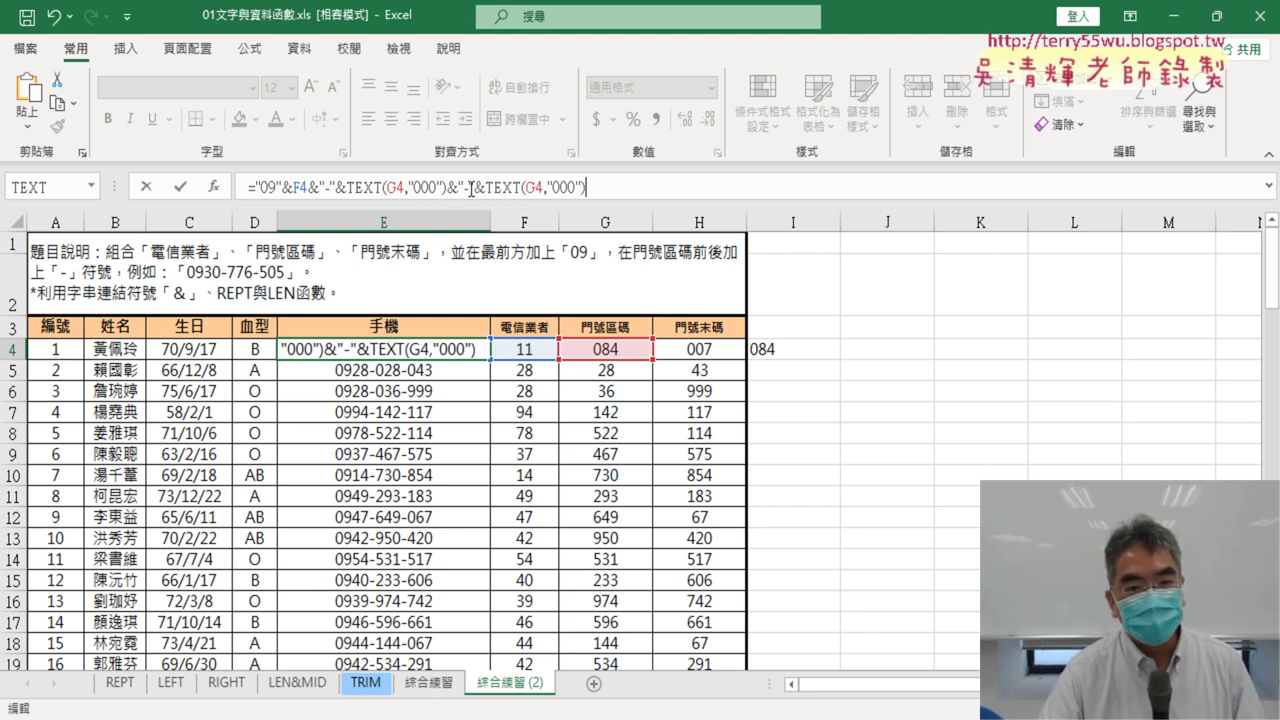
{"action": "left_click_drag", "start_coordinate": [529, 187], "coordinate": [538, 187]}
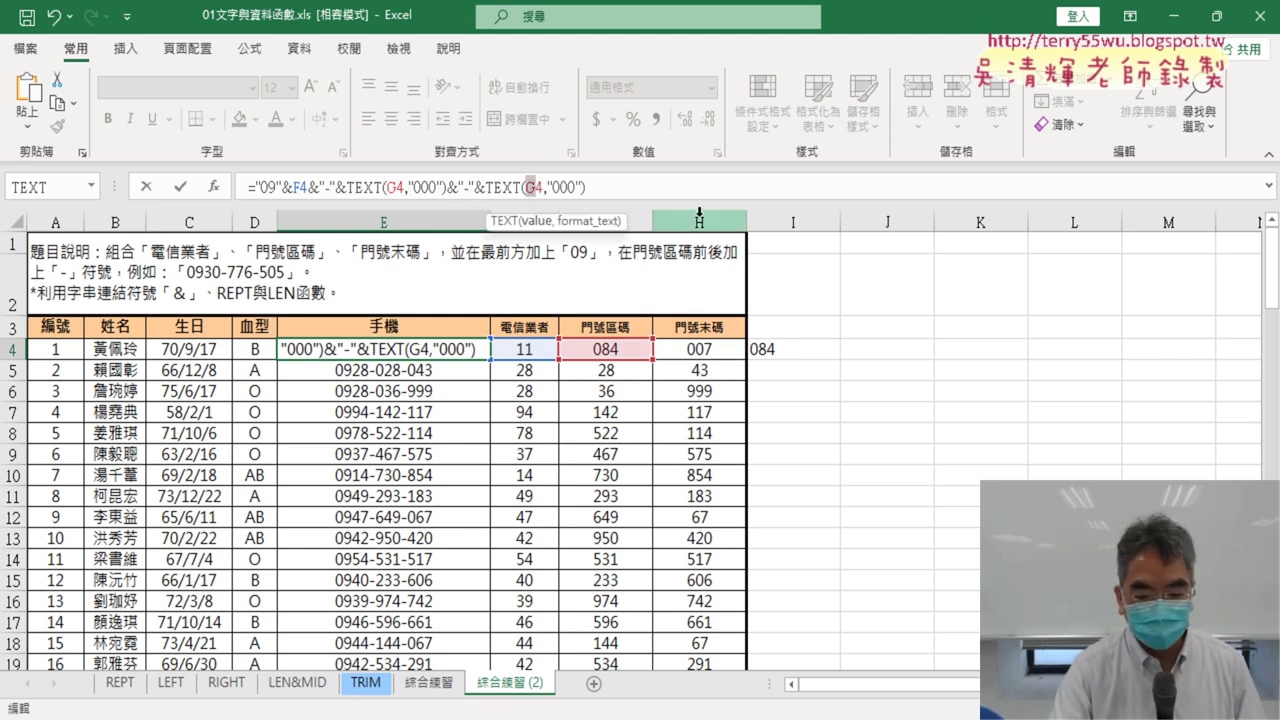
{"action": "type", "text": "H"}
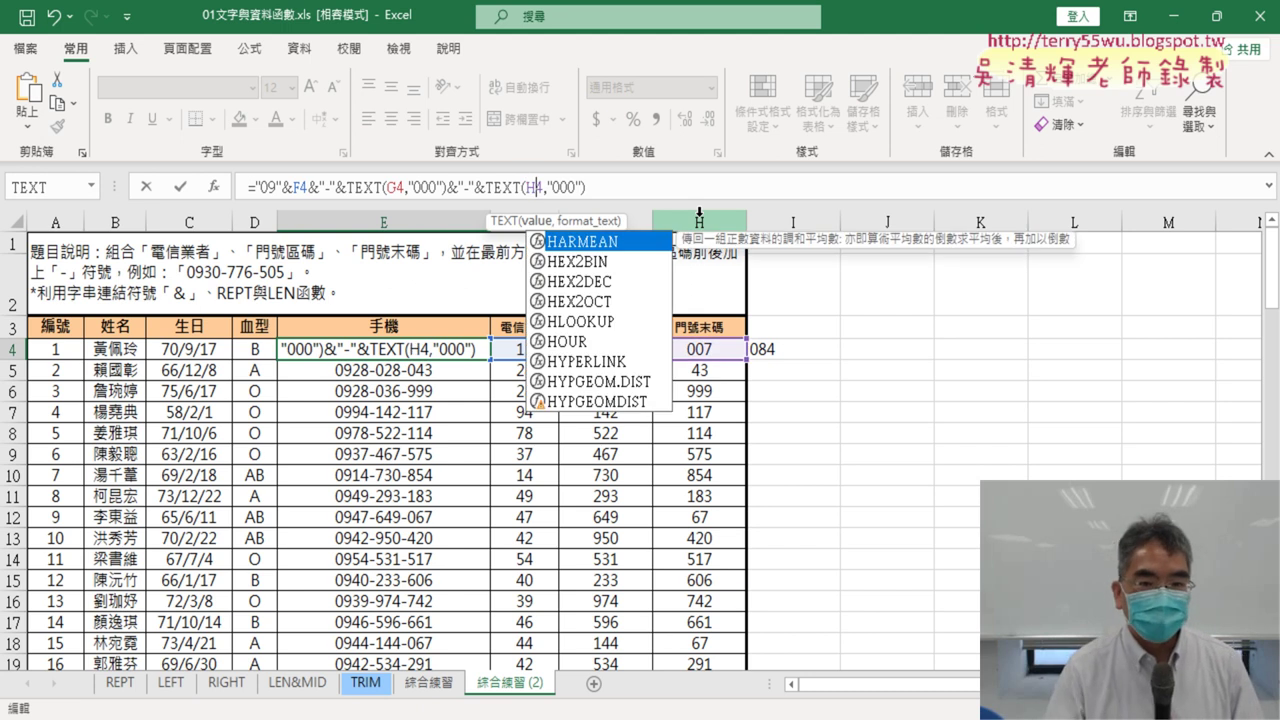
Confirm E4's phone formula, fill it down column E, and compare with the 綜合練習 sheet.
{"action": "left_click", "coordinate": [180, 187]}
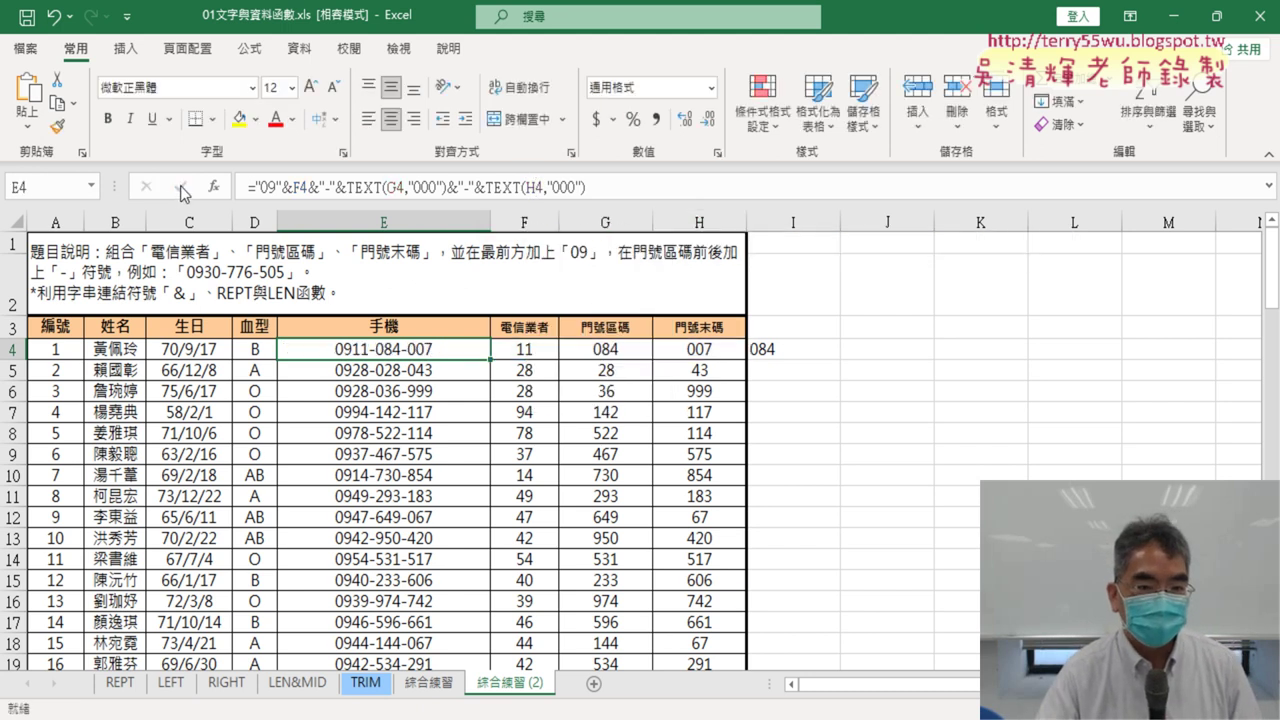
{"action": "double_click", "coordinate": [491, 362]}
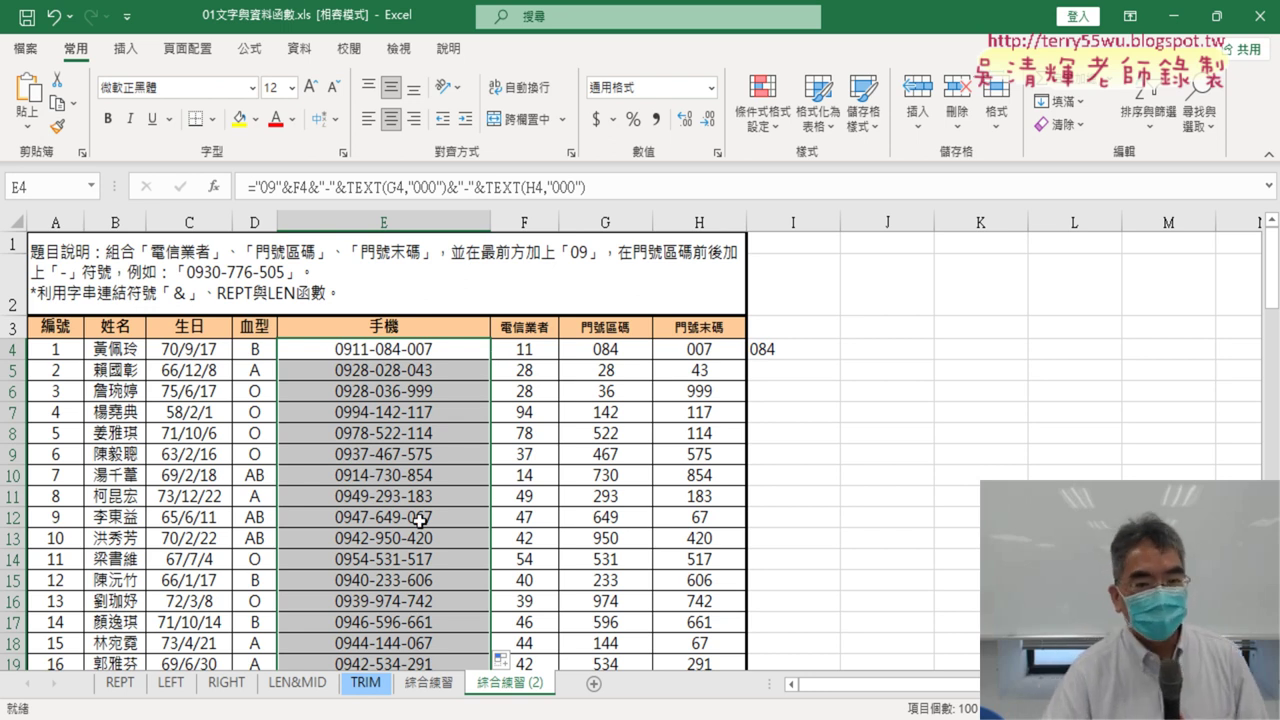
{"action": "left_click", "coordinate": [442, 689]}
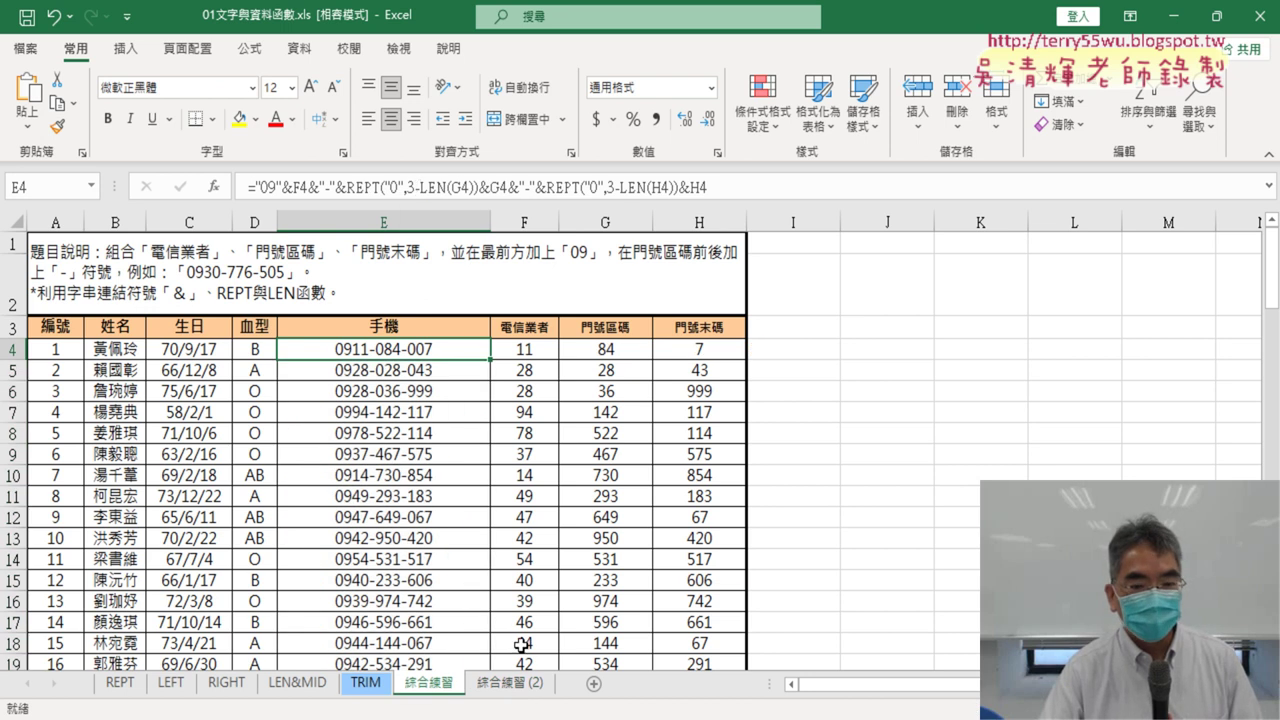
{"action": "left_click", "coordinate": [528, 689]}
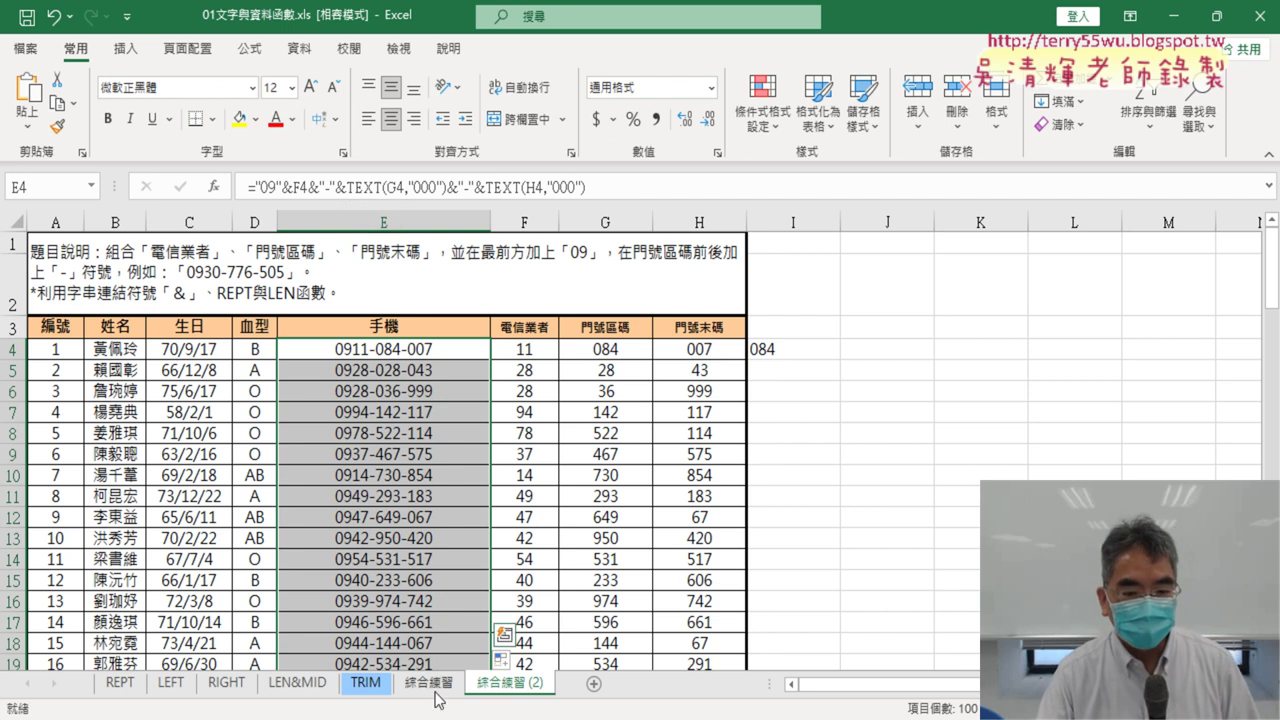
Rename the 綜合練習 (2) sheet tab to 綜合練習 (TEXT).
{"action": "double_click", "coordinate": [538, 688]}
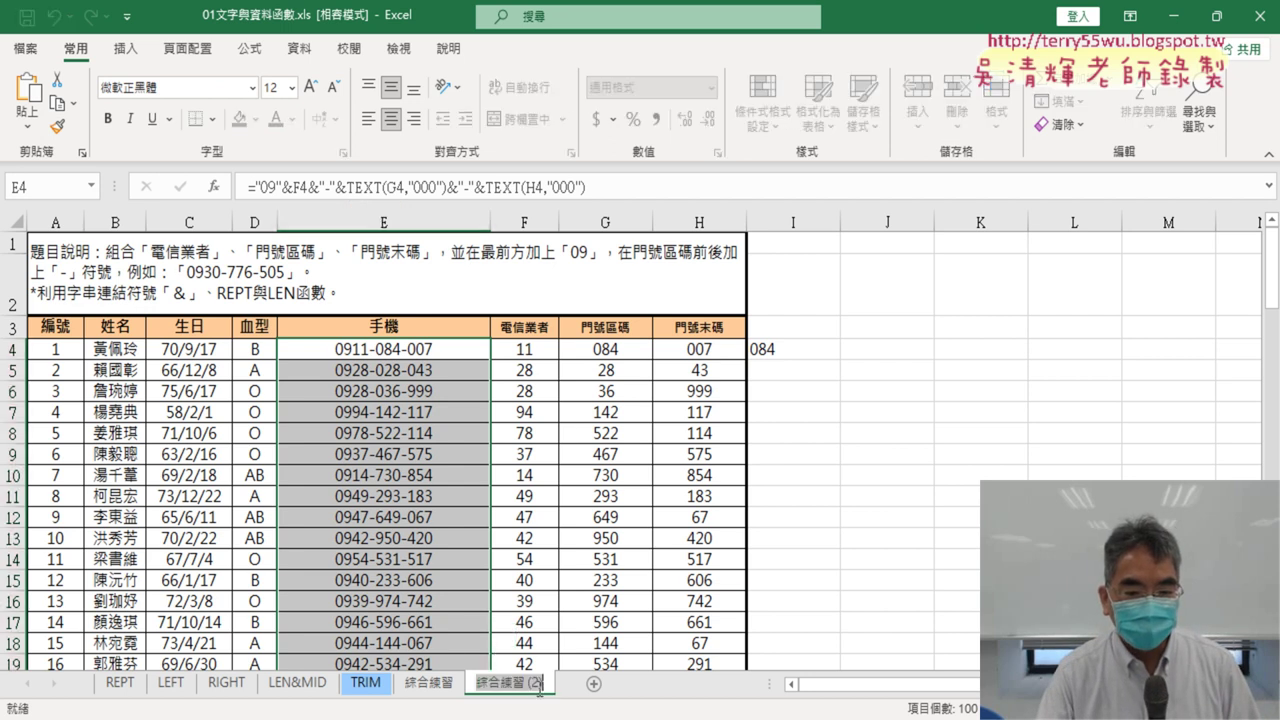
{"action": "key", "text": "Return"}
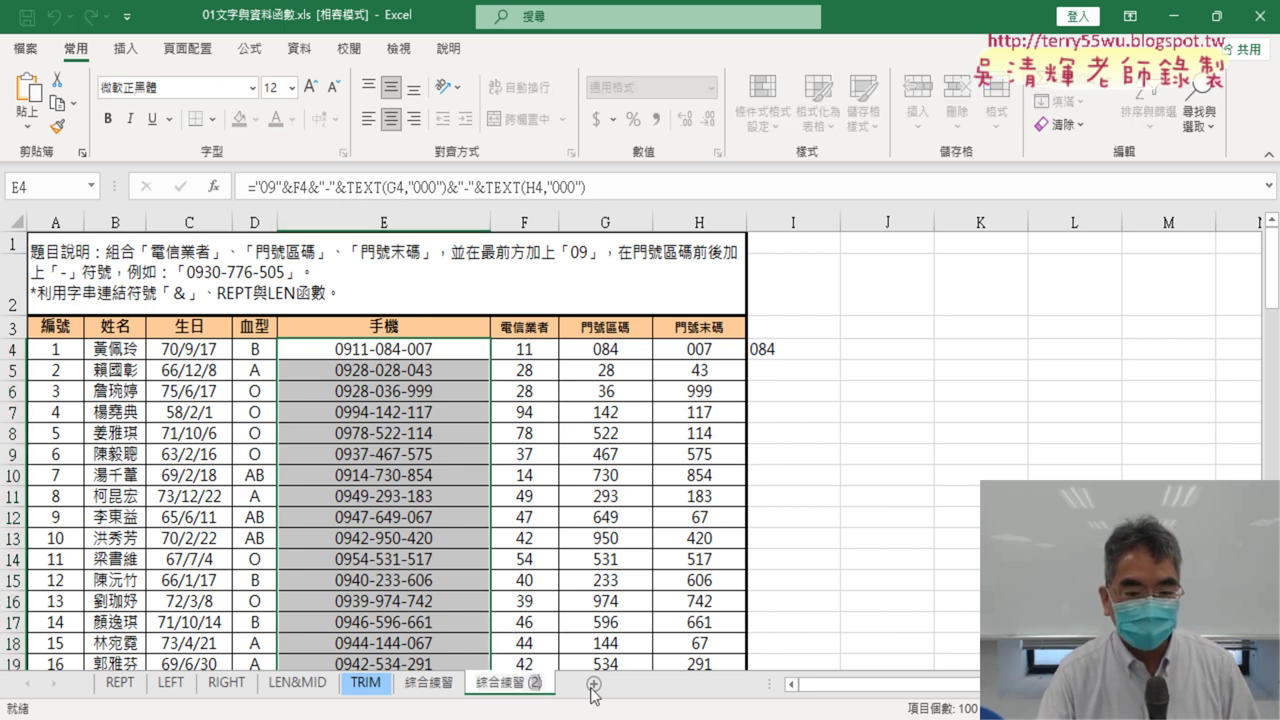
{"action": "type", "text": "TEXT"}
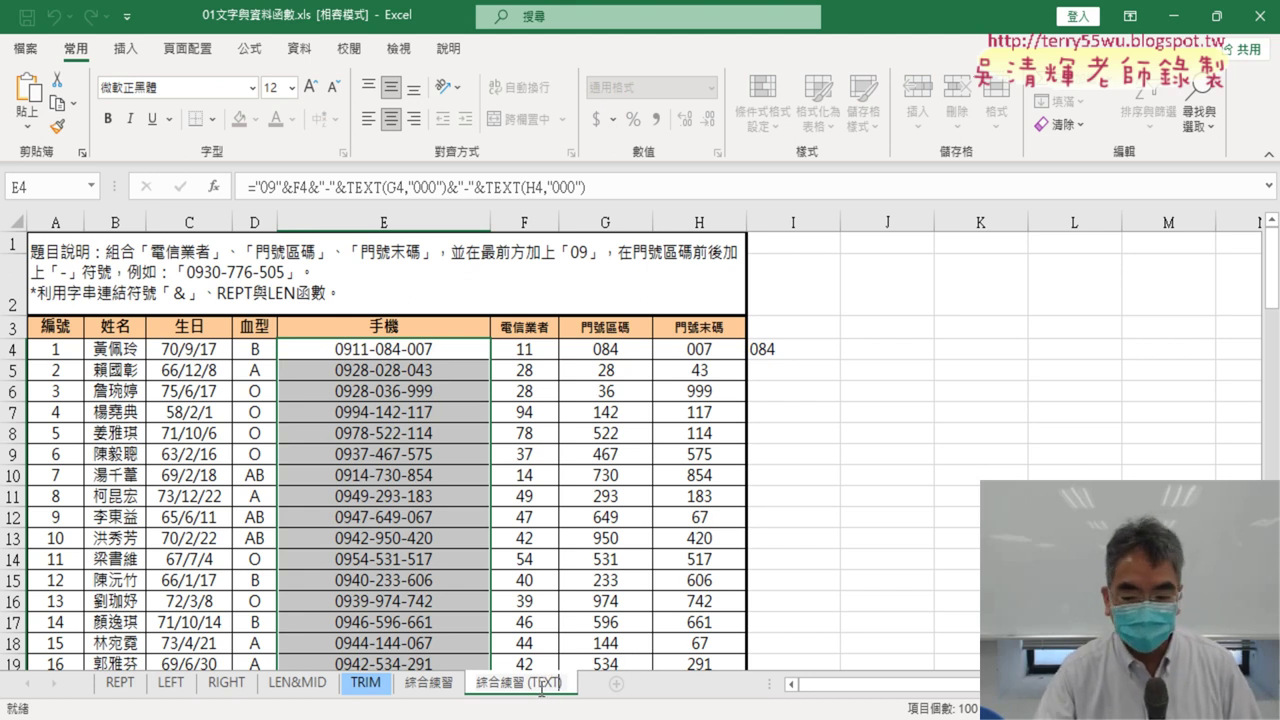
{"action": "key", "text": "Return"}
Compare with the original 綜合練習 sheet, then return to 綜合練習 (TEXT) and select E4.
{"action": "left_click", "coordinate": [430, 683]}
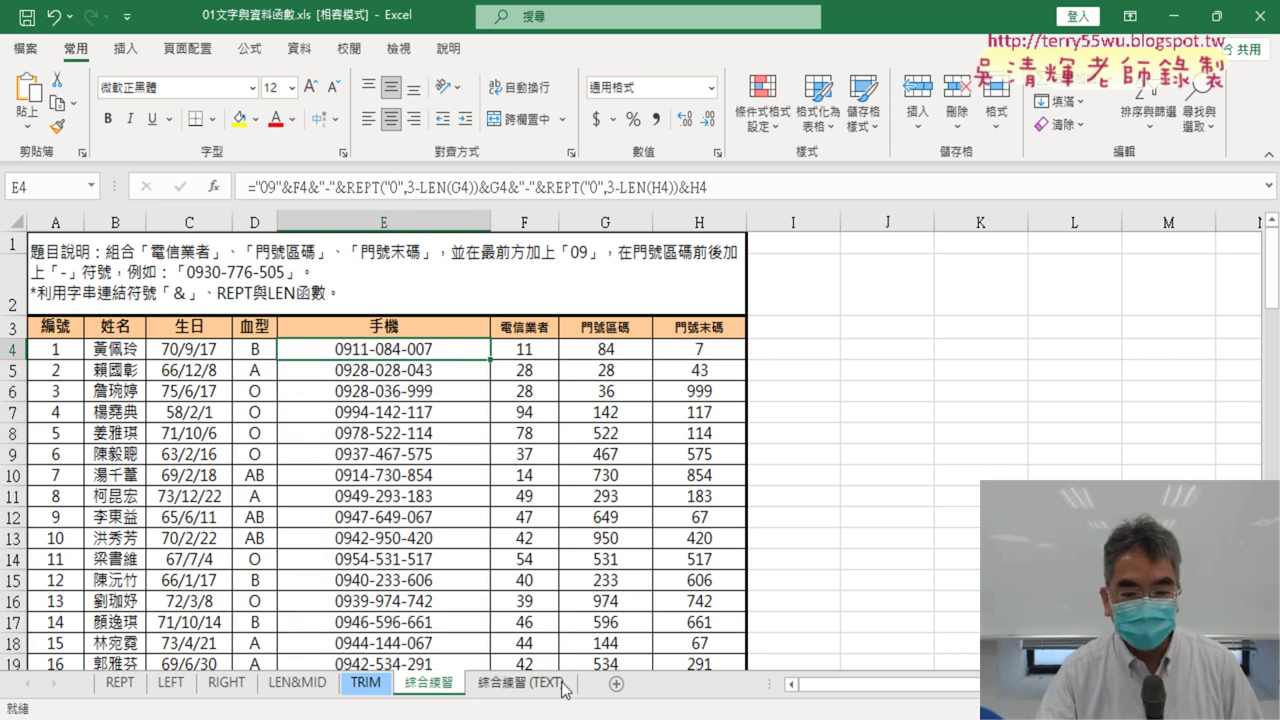
{"action": "left_click", "coordinate": [541, 683]}
{"action": "left_click", "coordinate": [452, 683]}
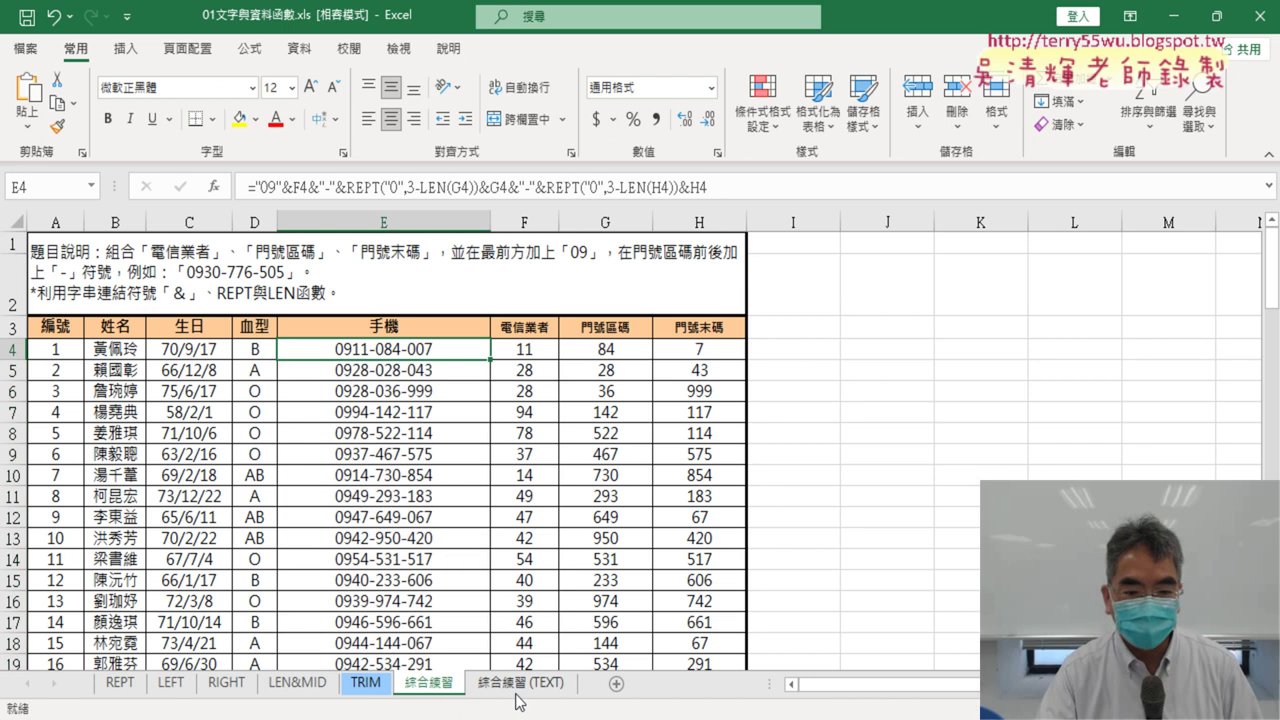
{"action": "left_click", "coordinate": [522, 683]}
{"action": "left_click", "coordinate": [450, 350]}
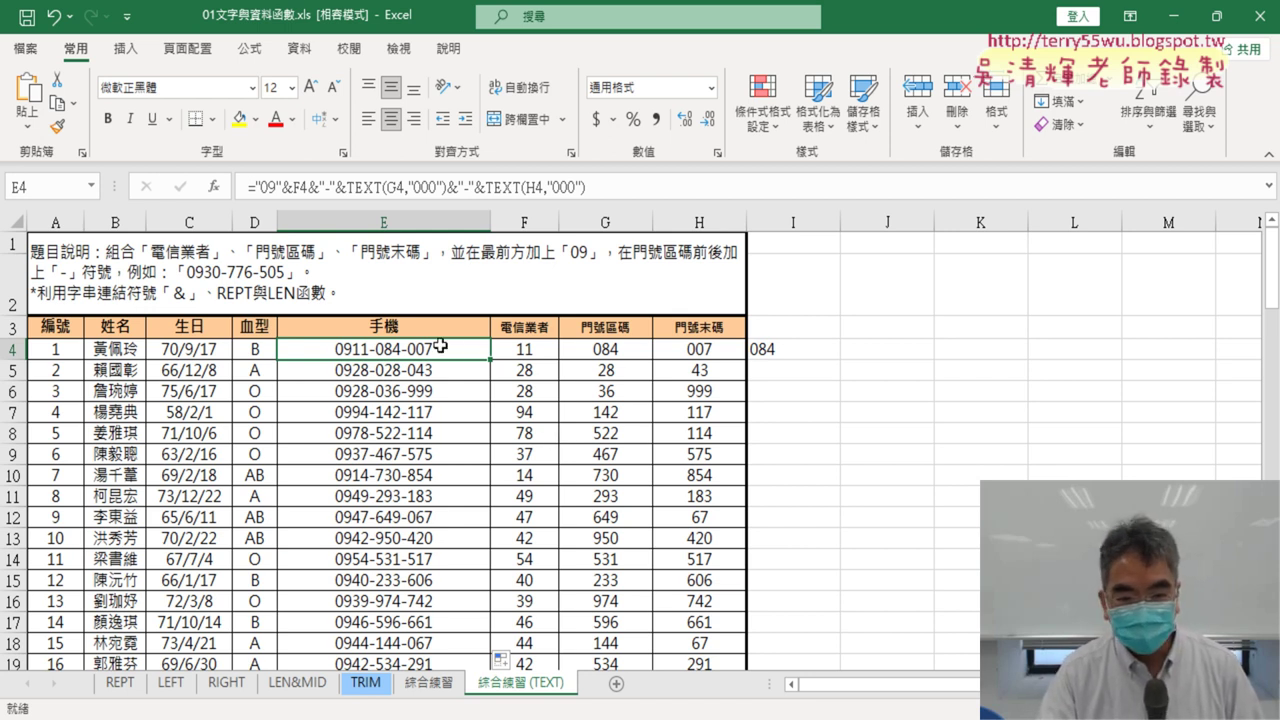
In Google Docs, enlarge the 方法2 TEXT formula line to font size 18.
{"action": "left_click", "coordinate": [802, 680]}
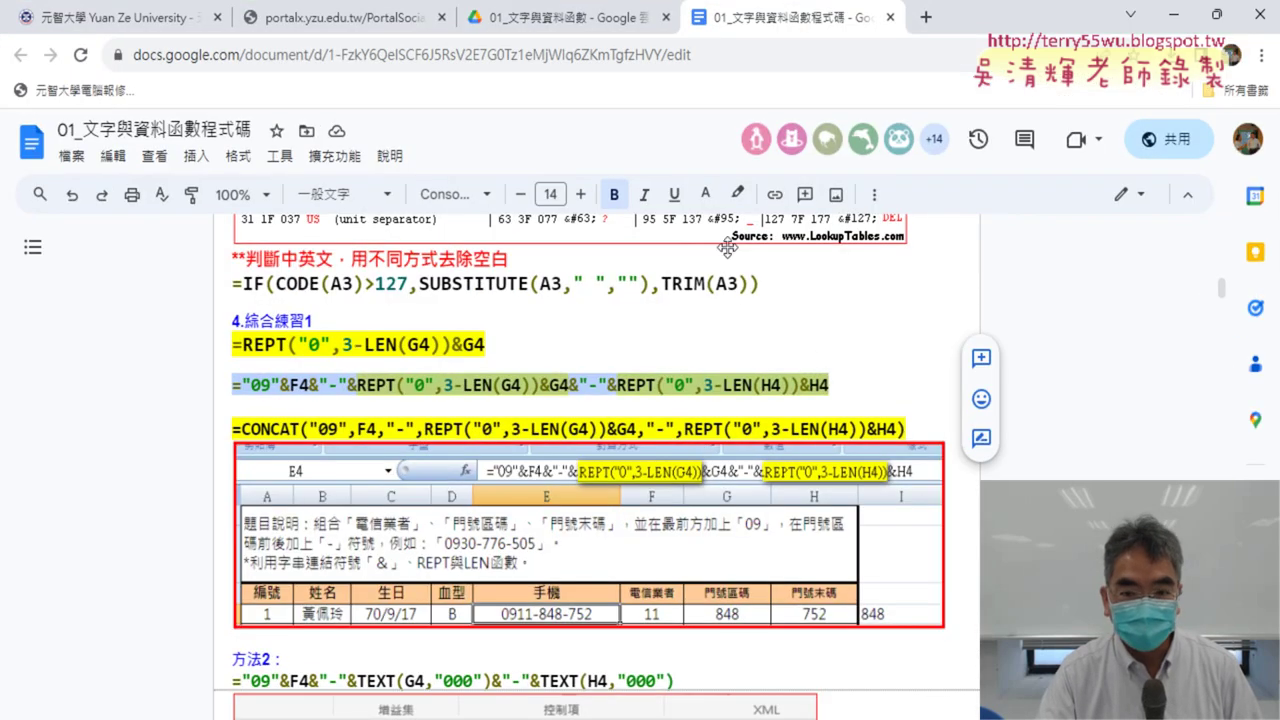
{"action": "scroll", "coordinate": [808, 360], "scroll_direction": "down", "scroll_amount": 3}
{"action": "scroll", "coordinate": [754, 389], "scroll_direction": "down", "scroll_amount": 1}
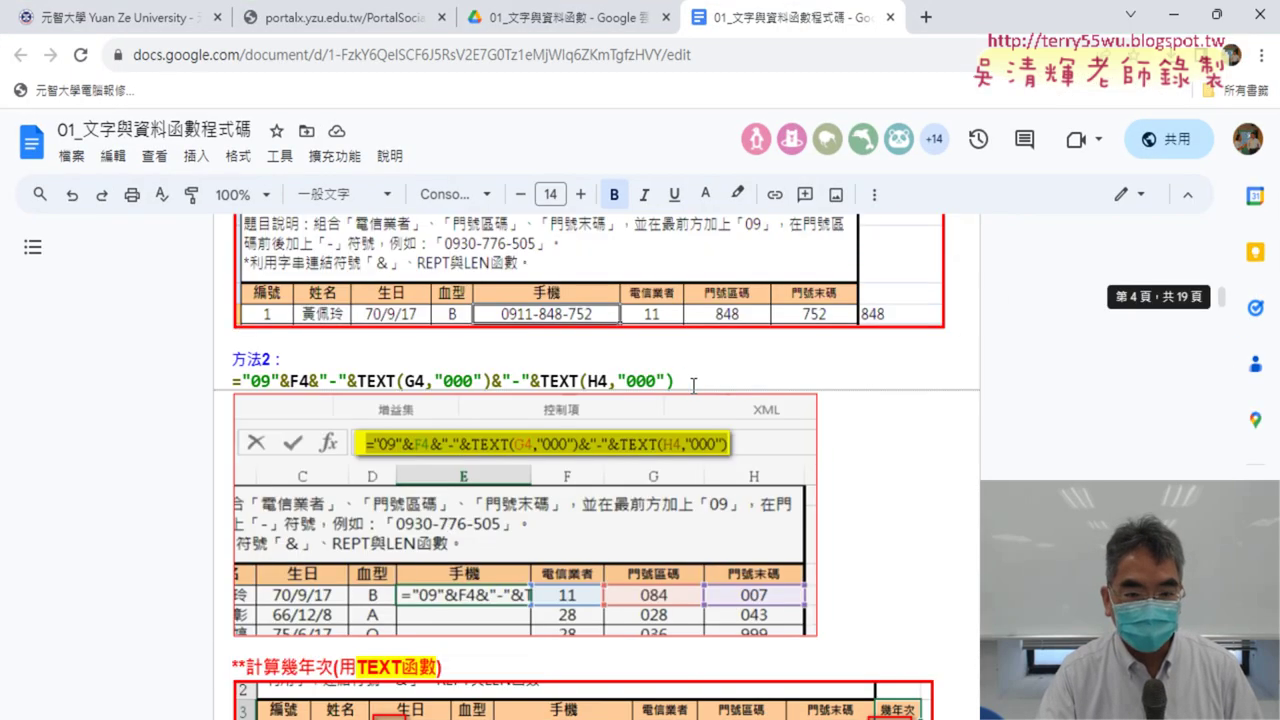
{"action": "left_click_drag", "start_coordinate": [693, 385], "coordinate": [216, 388]}
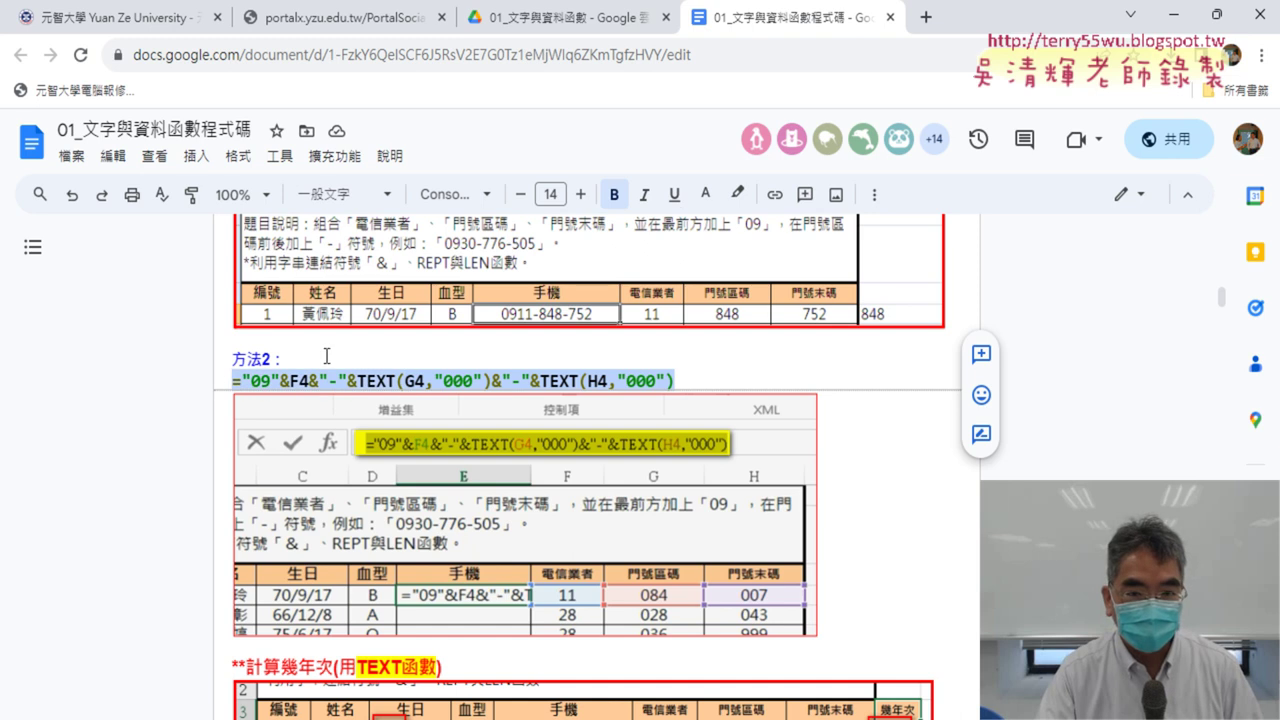
{"action": "left_click", "coordinate": [580, 194]}
{"action": "left_click", "coordinate": [580, 194]}
{"action": "left_click", "coordinate": [580, 194]}
{"action": "left_click", "coordinate": [580, 194]}
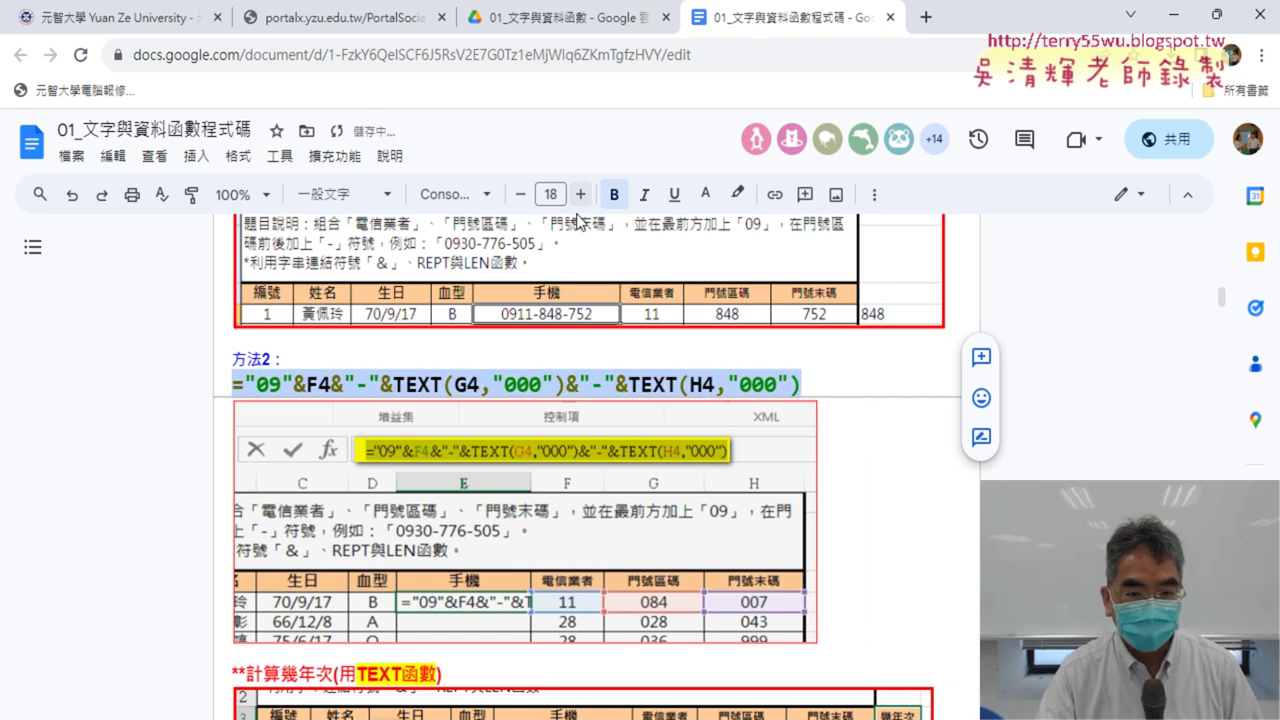
{"action": "left_click", "coordinate": [566, 385]}
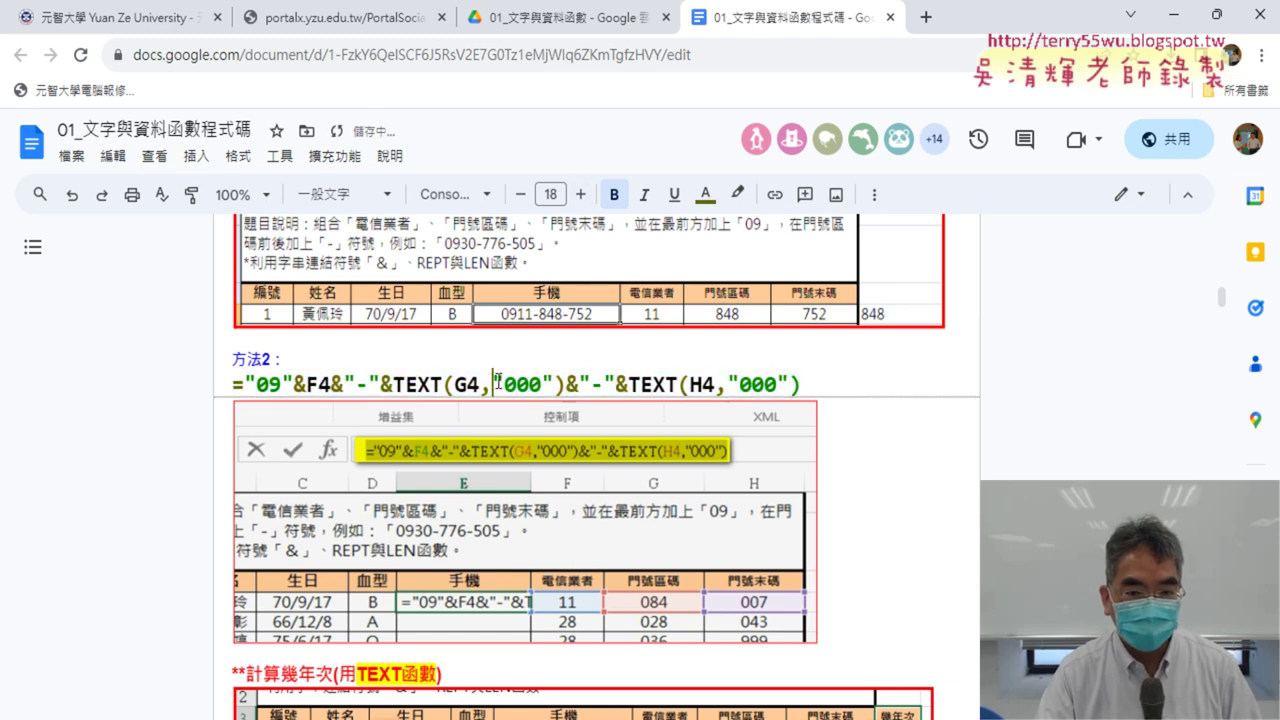
Highlight the formula's first "000" in green.
{"action": "left_click_drag", "start_coordinate": [493, 384], "coordinate": [553, 384]}
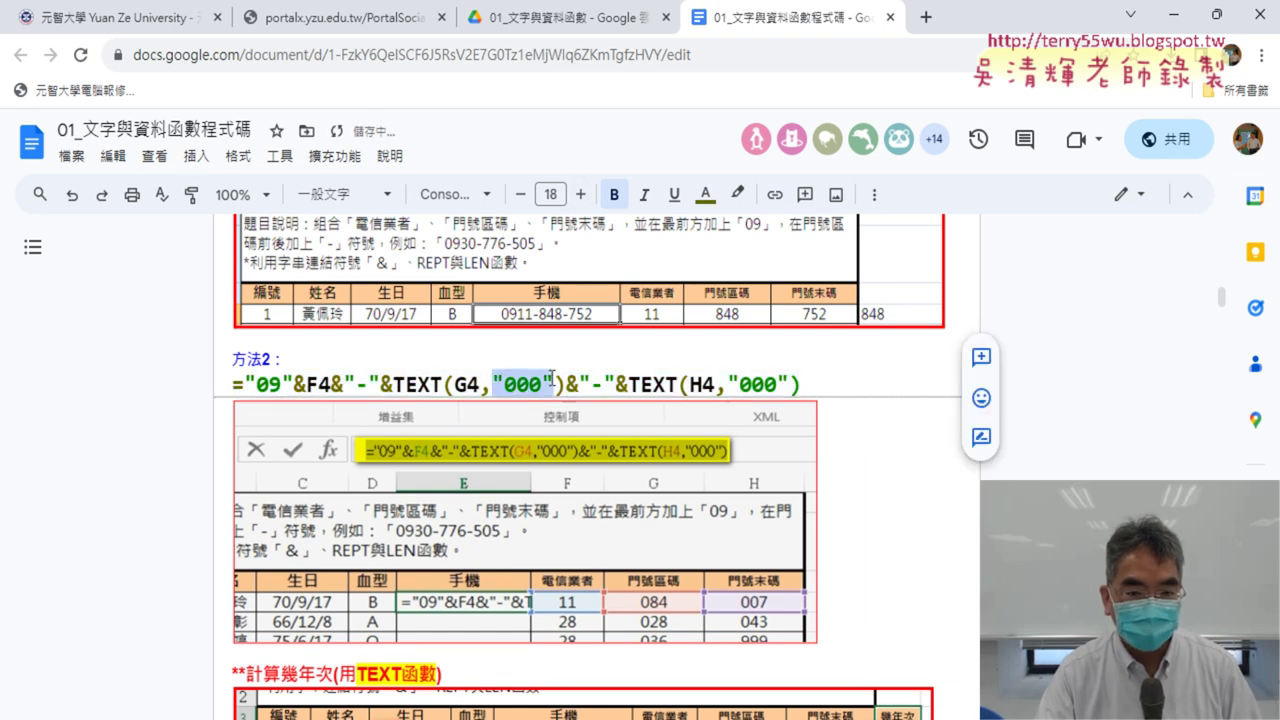
{"action": "left_click", "coordinate": [743, 196]}
{"action": "left_click", "coordinate": [809, 287]}
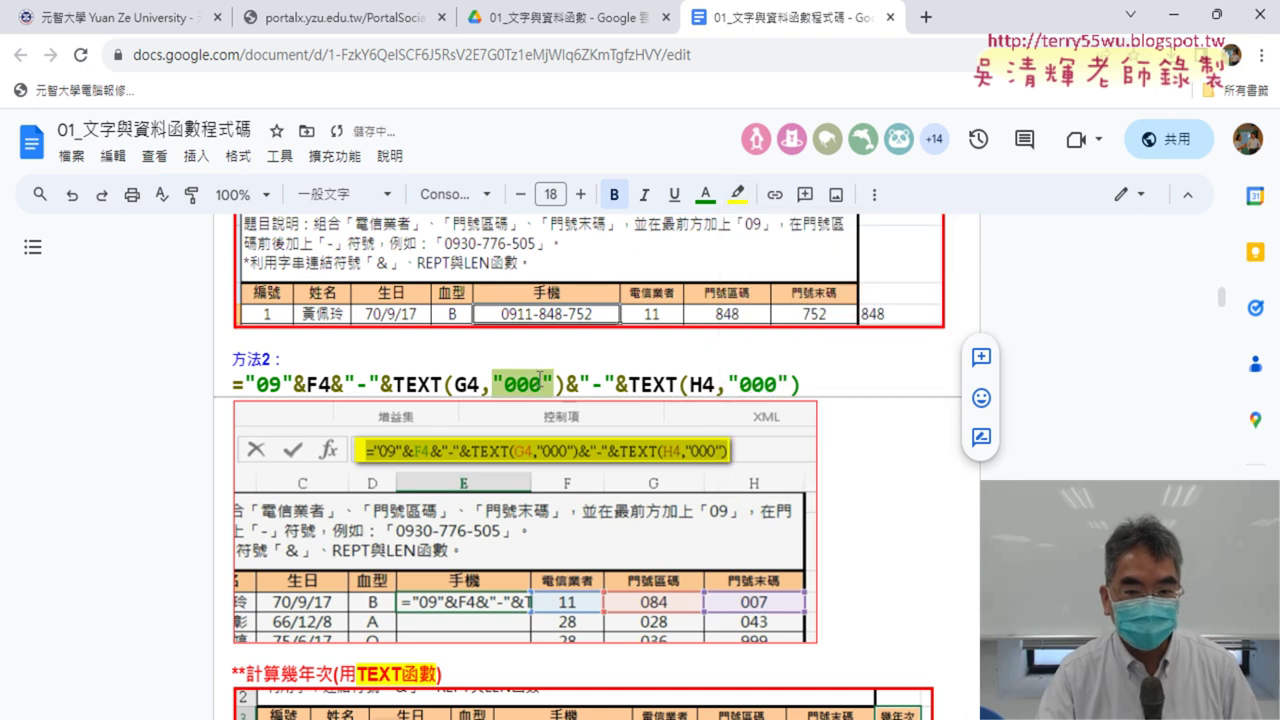